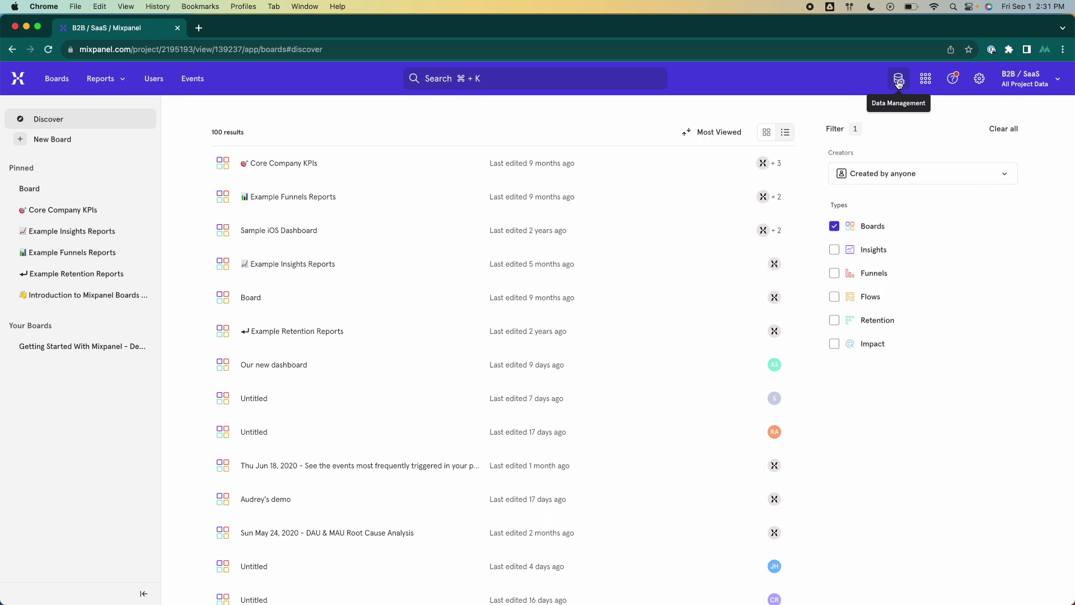
# Step: From Data Management > Cohorts, create a new cohort named 'Internal/Test Users' and begin adding a condition
pyautogui.click(899, 84)
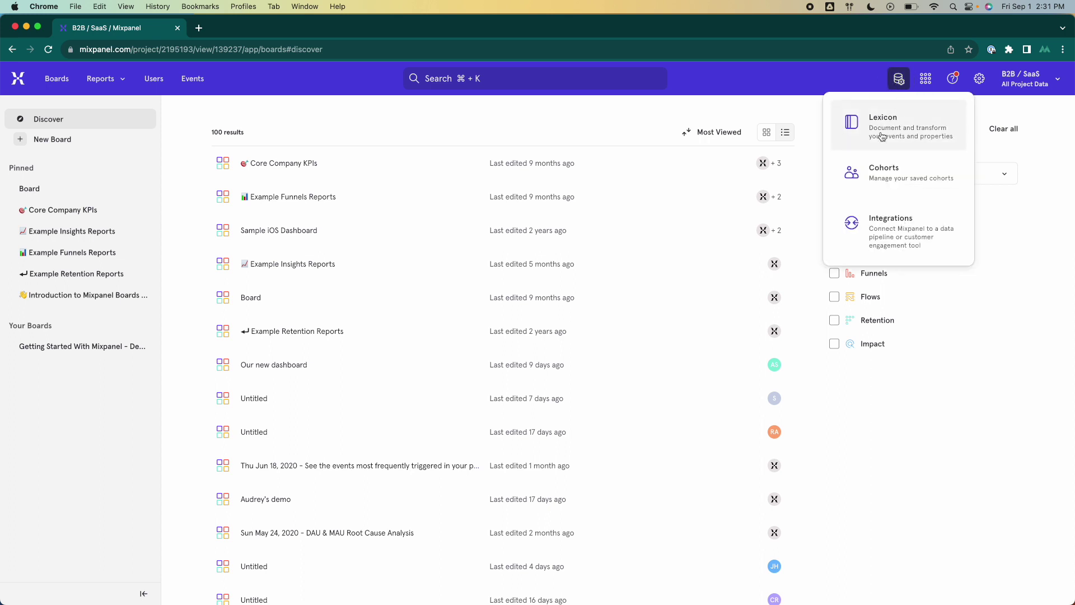
pyautogui.click(874, 178)
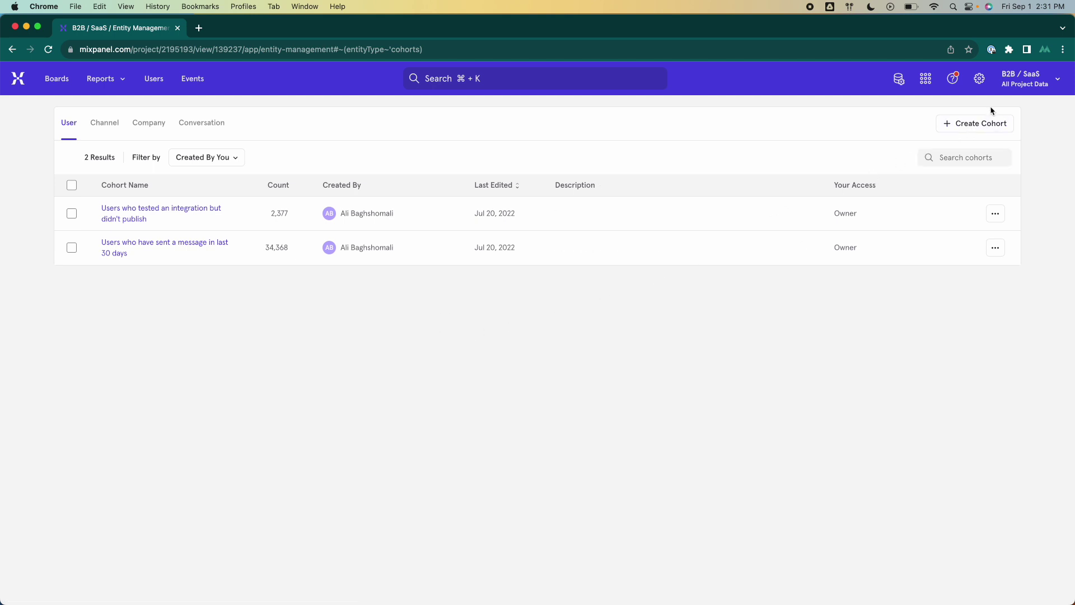
pyautogui.click(974, 126)
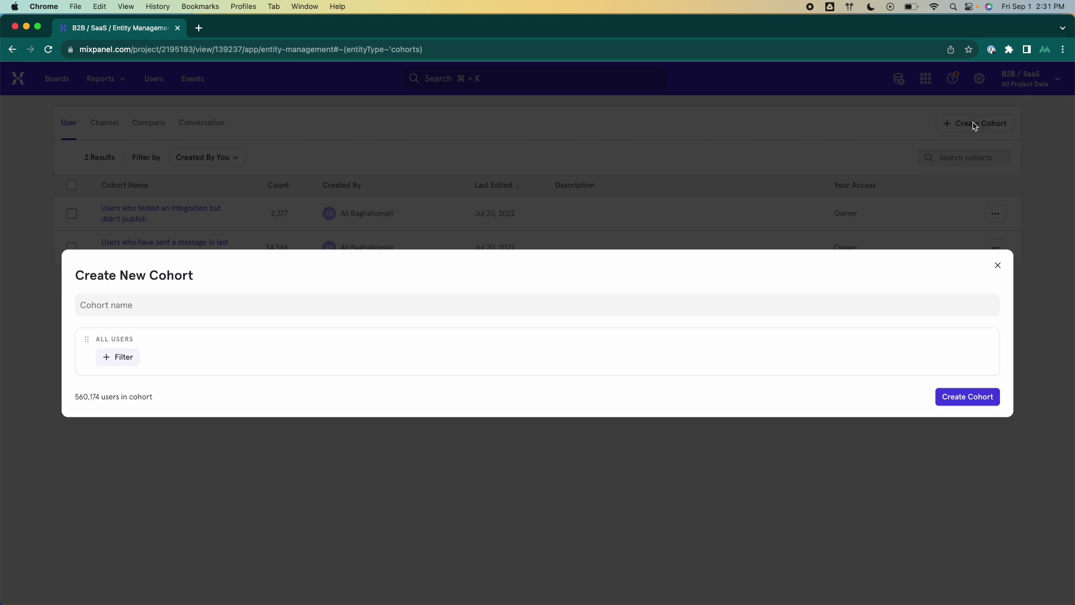
pyautogui.click(196, 304)
pyautogui.click(196, 305)
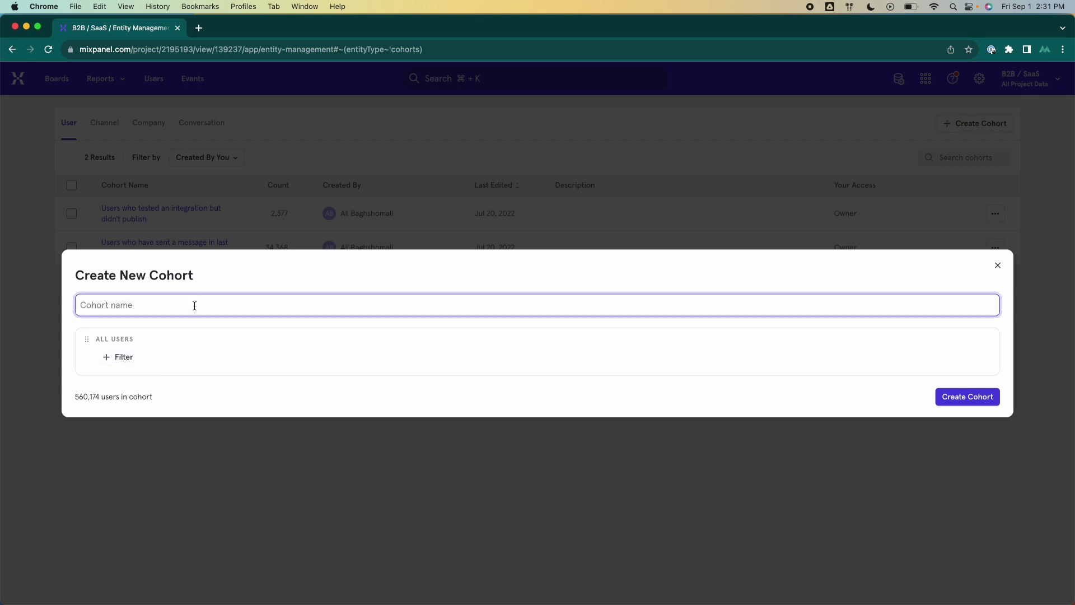
pyautogui.write('Internal/Test Users')
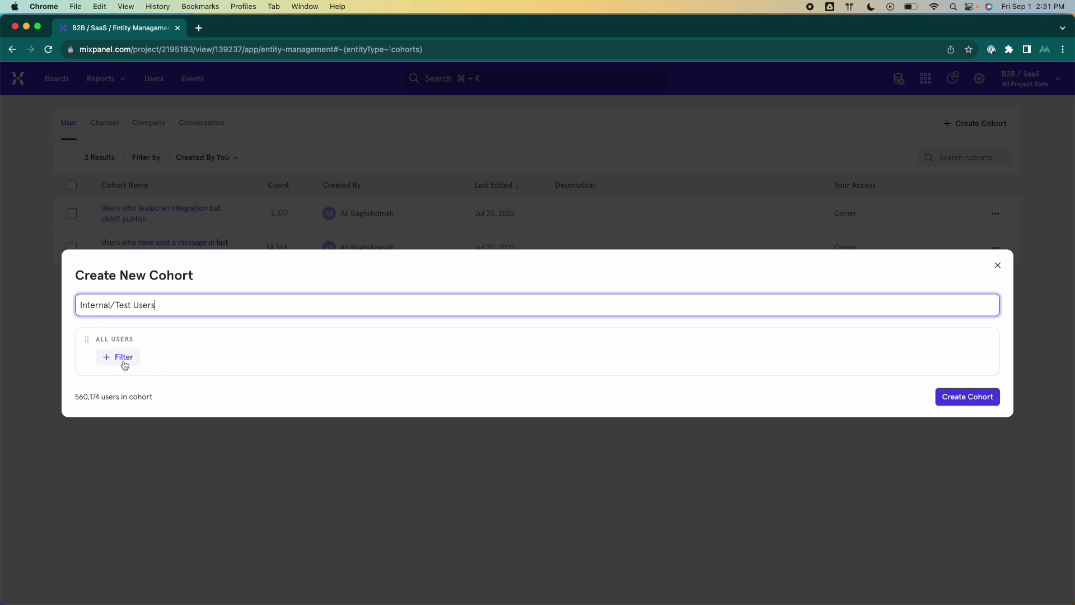
pyautogui.click(124, 361)
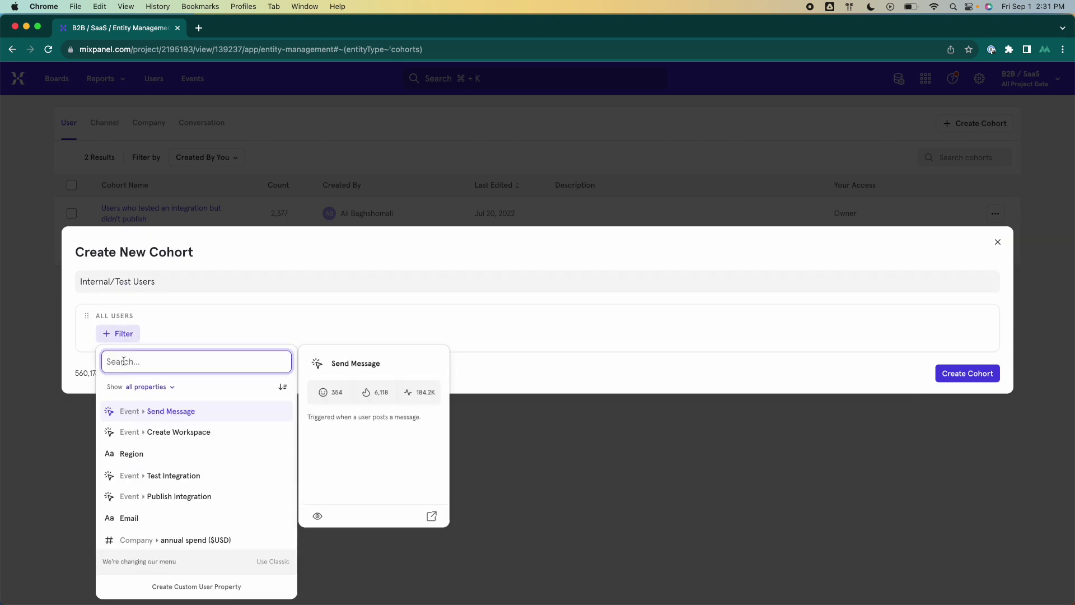
# Step: Base the cohort condition on the Email property and browse its values
pyautogui.write('email')
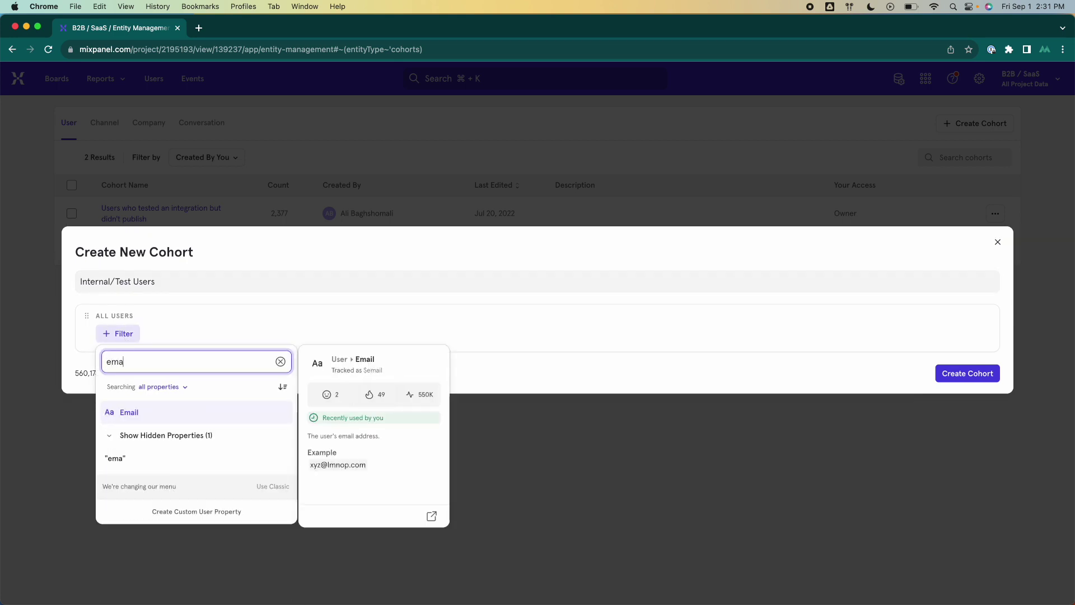
pyautogui.click(129, 414)
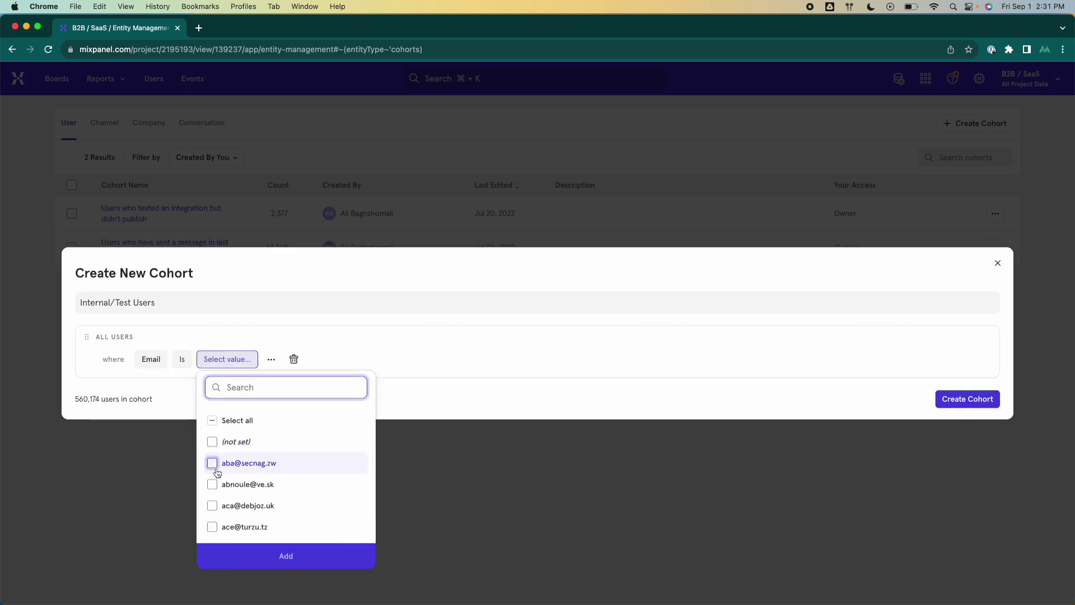
pyautogui.scroll(-2, 217, 476)
pyautogui.scroll(1, 217, 476)
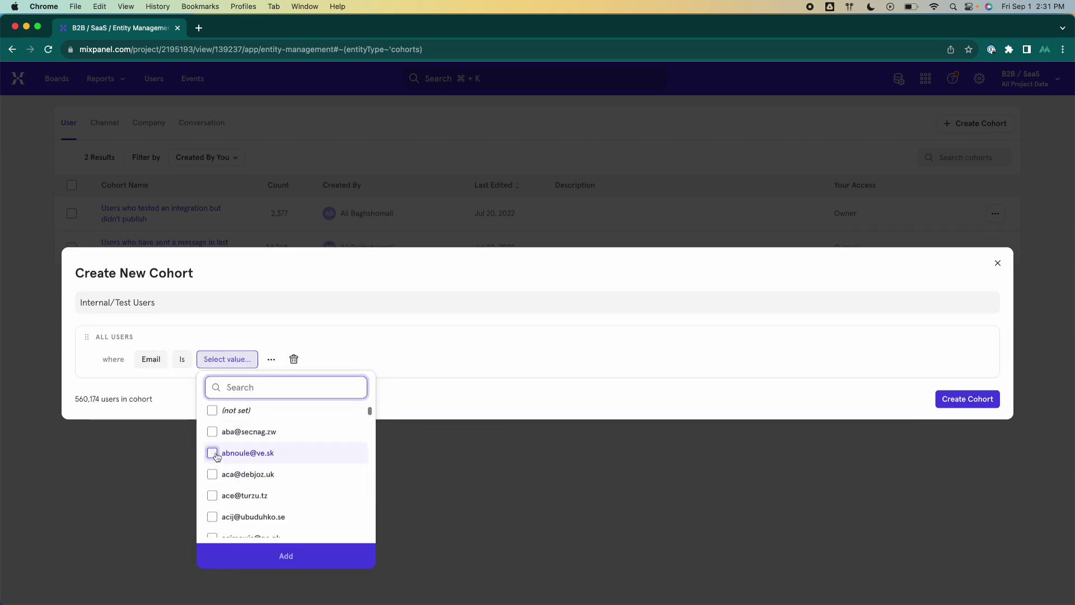
pyautogui.scroll(-2, 215, 485)
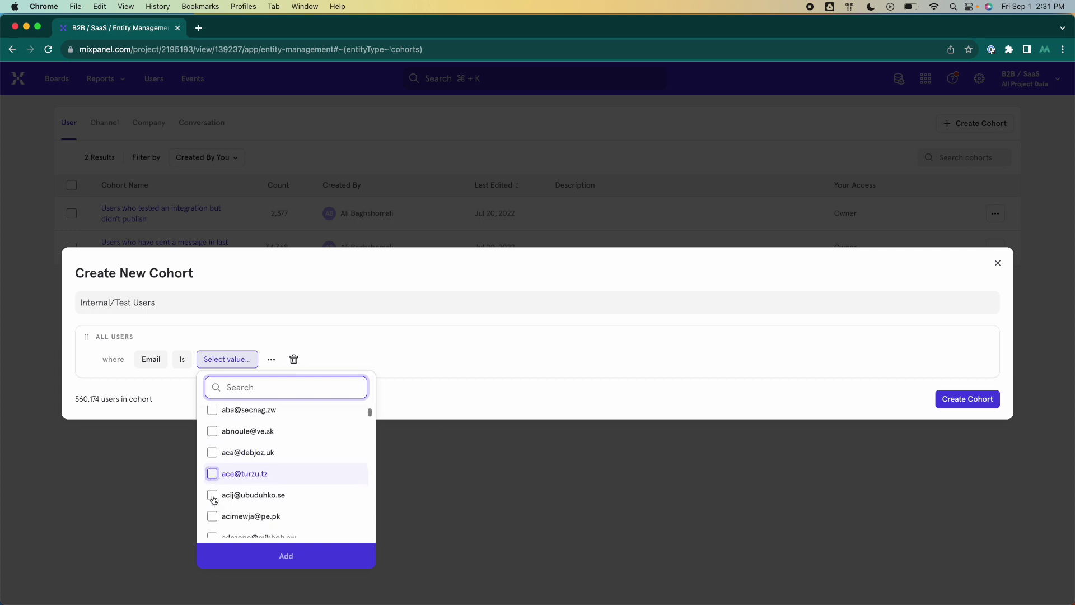
pyautogui.scroll(3, 213, 481)
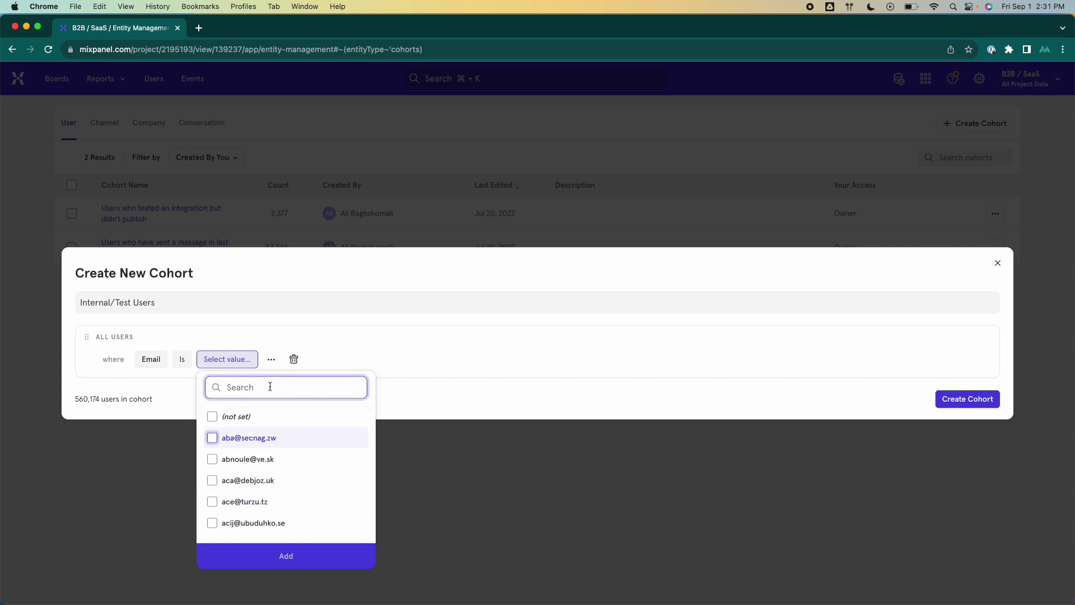
pyautogui.write('test')
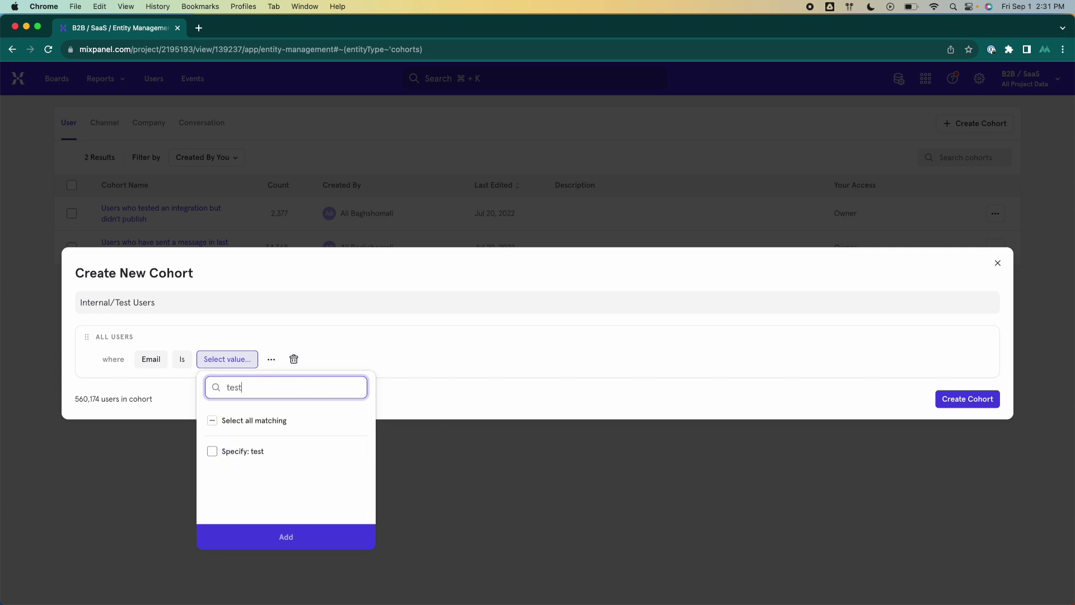
pyautogui.press('BackSpace')
pyautogui.press('BackSpace')
pyautogui.press('BackSpace')
pyautogui.press('BackSpace')
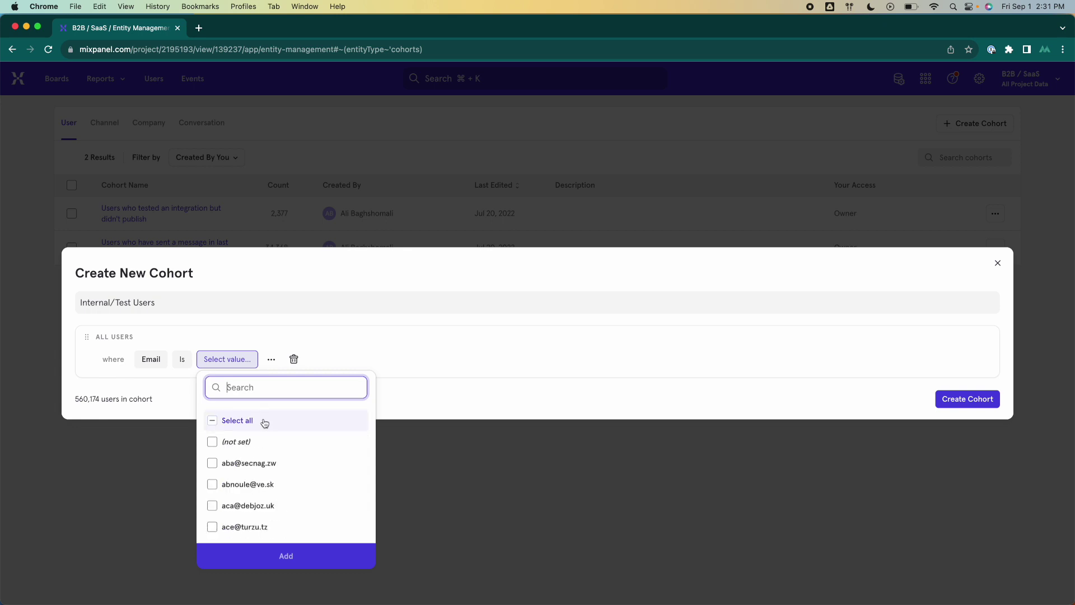
# Step: Tick three email addresses and add them to the condition, narrowing the cohort to 3 users
pyautogui.click(213, 465)
pyautogui.click(212, 504)
pyautogui.scroll(-1, 212, 504)
pyautogui.click(212, 507)
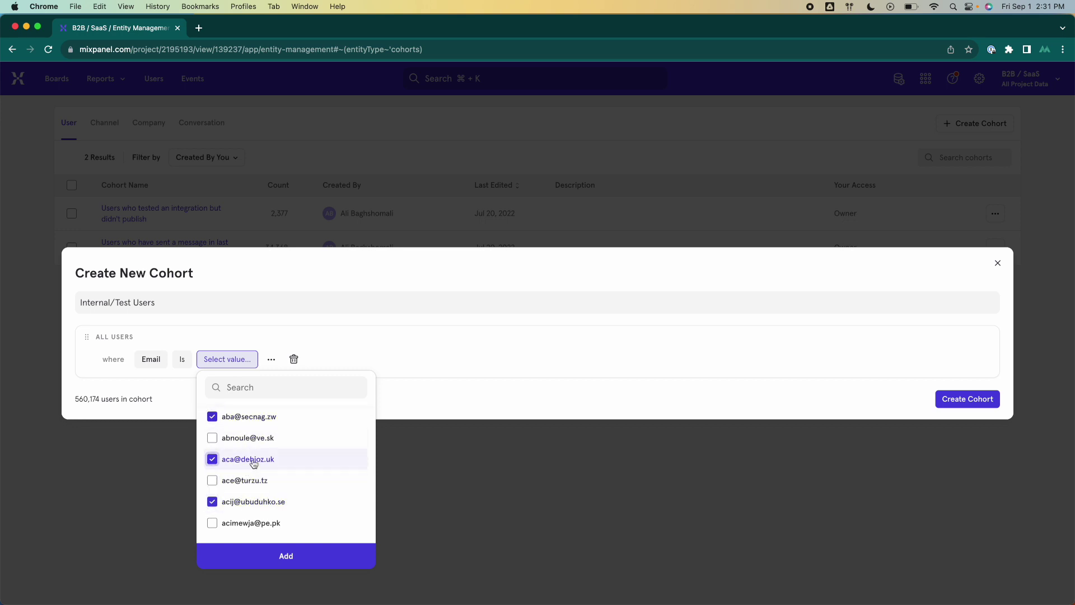
pyautogui.scroll(1, 235, 447)
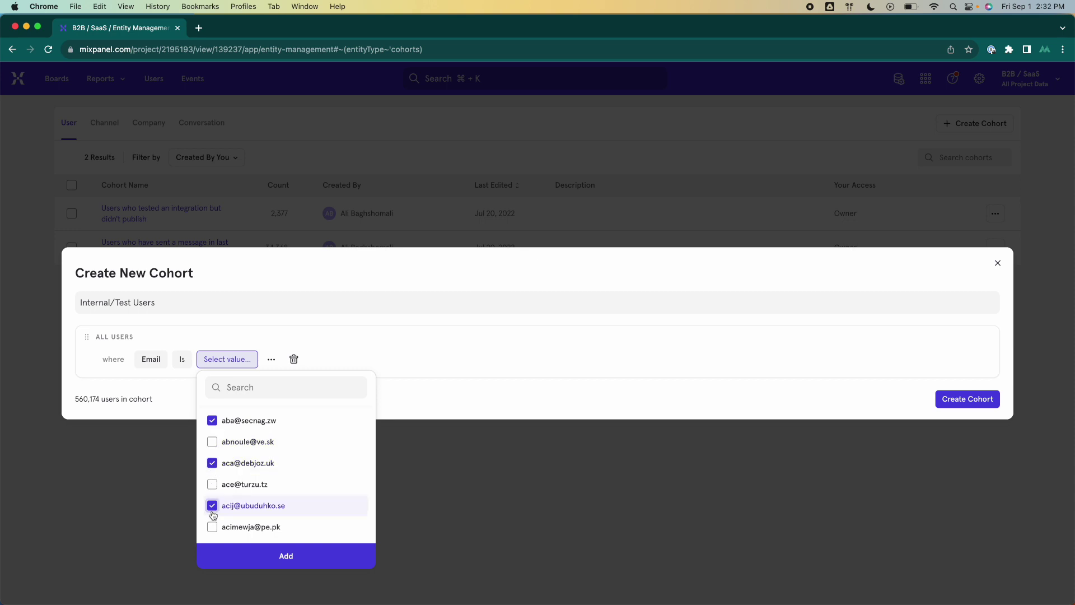
pyautogui.click(275, 561)
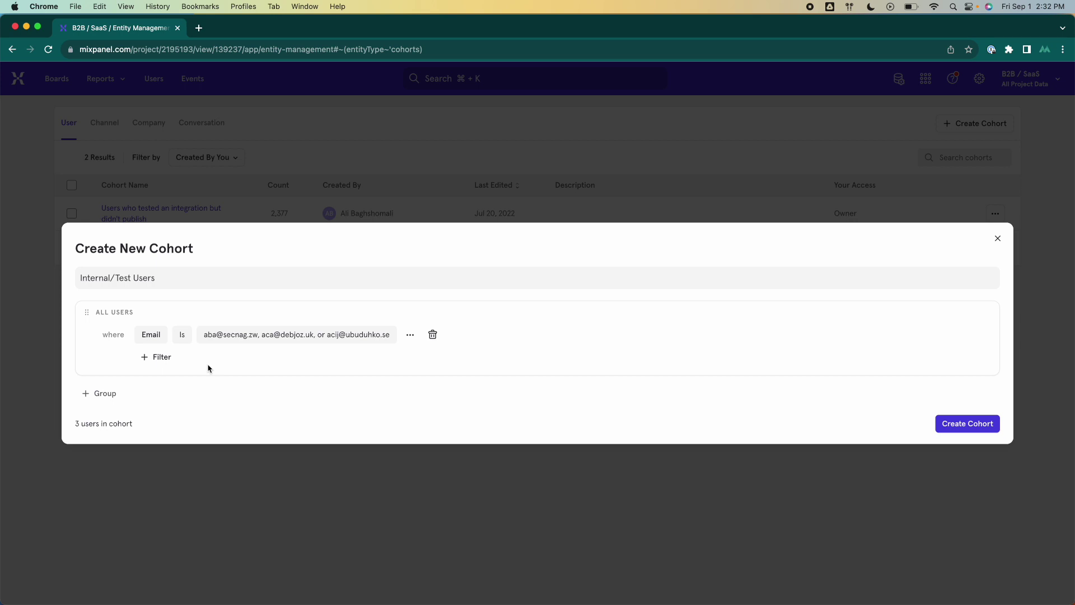
# Step: Change the Email condition to Contains '.bb', matching 2,088 users
pyautogui.click(183, 338)
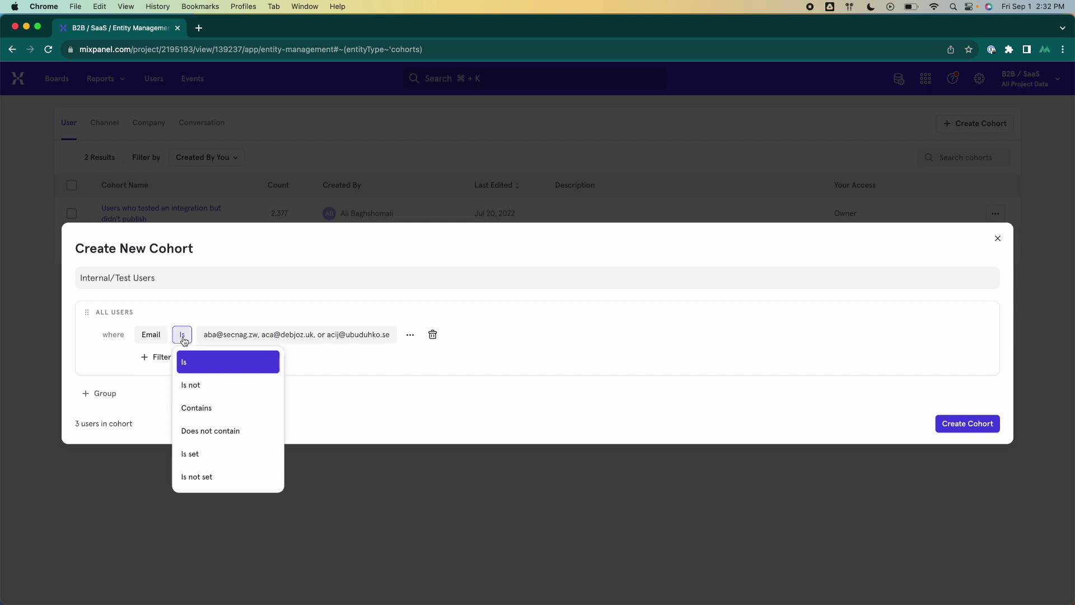
pyautogui.click(196, 407)
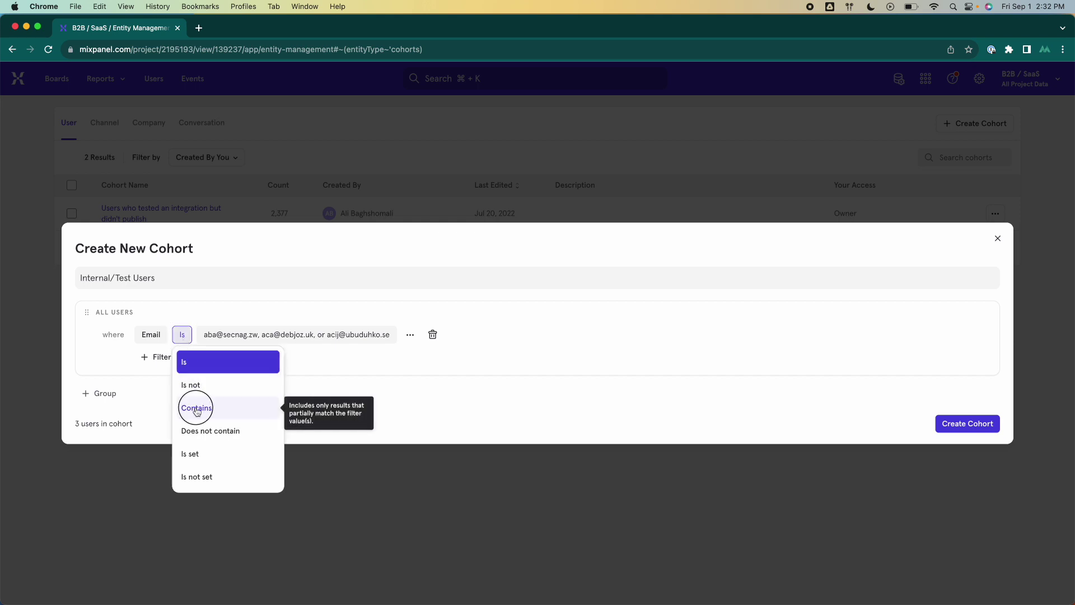
pyautogui.click(243, 337)
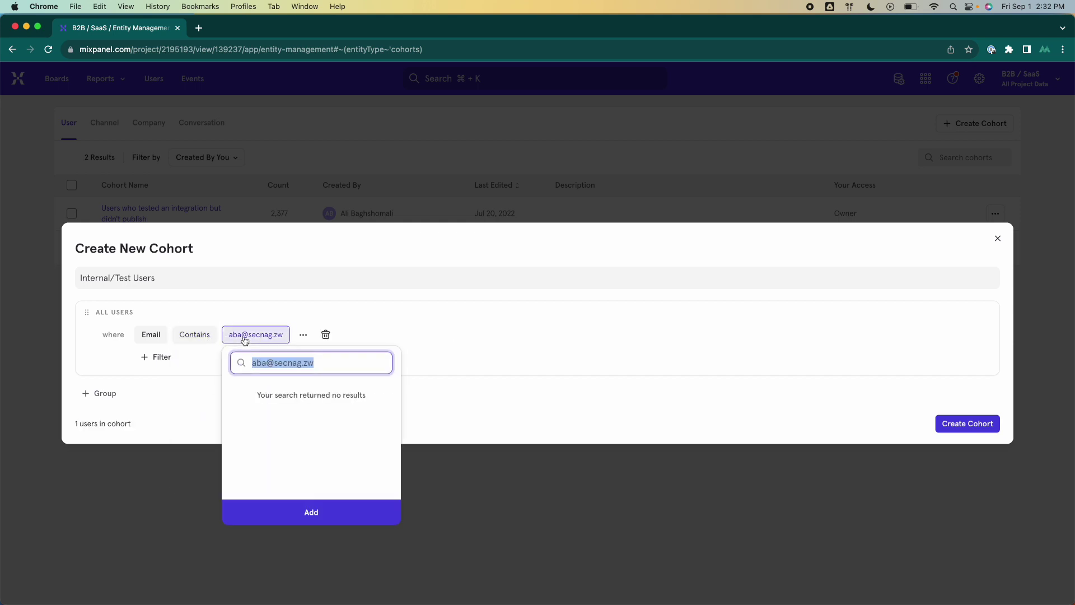
pyautogui.press('BackSpace')
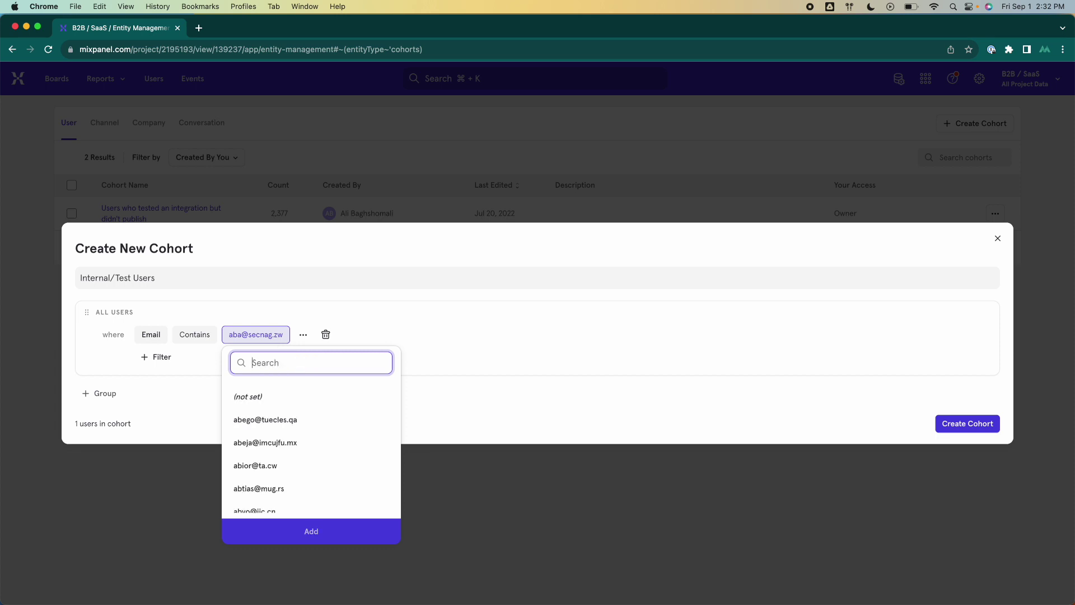
pyautogui.write('.bb')
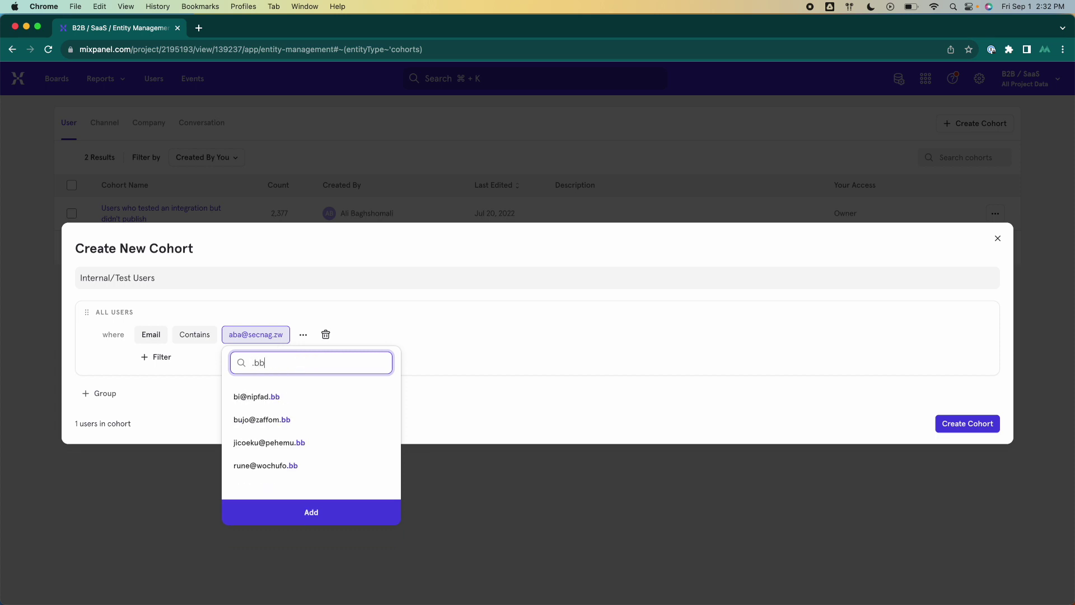
pyautogui.click(328, 465)
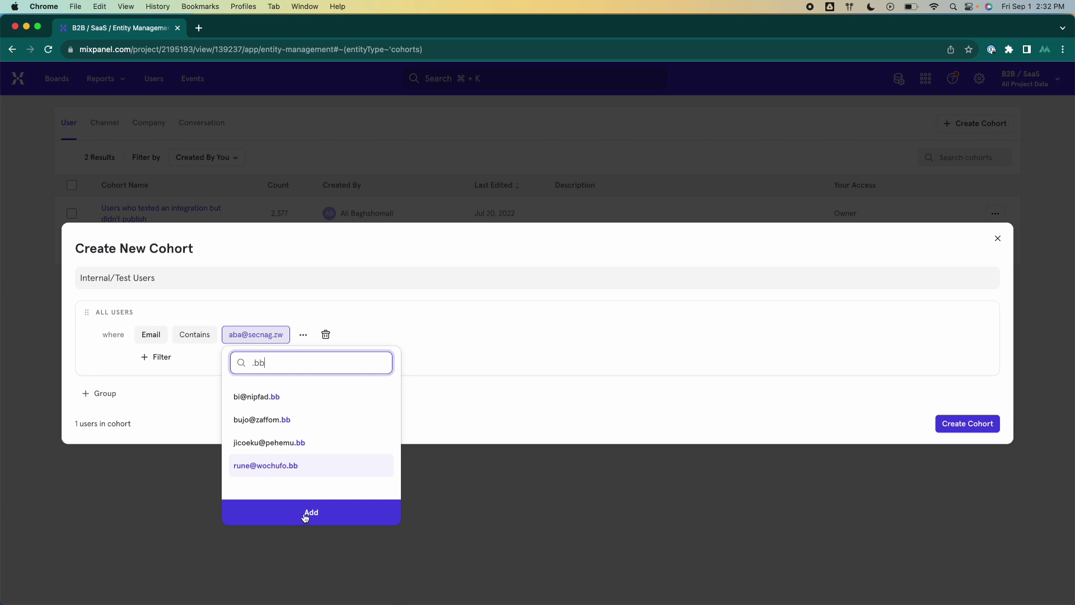
pyautogui.click(305, 514)
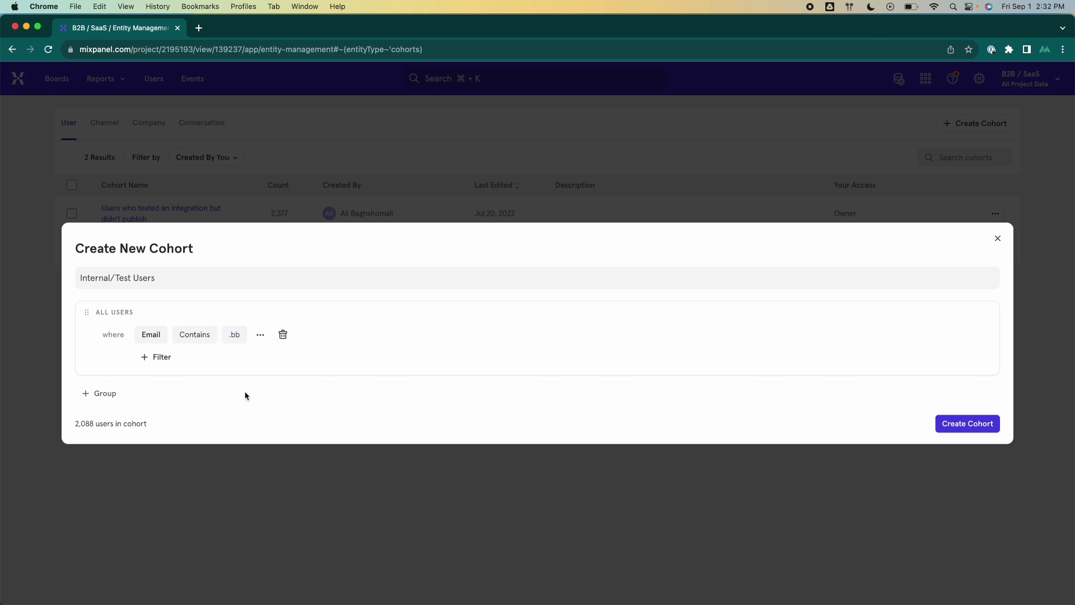
# Step: Create the Internal/Test Users cohort (2,088 users) and reopen it for editing
pyautogui.click(967, 424)
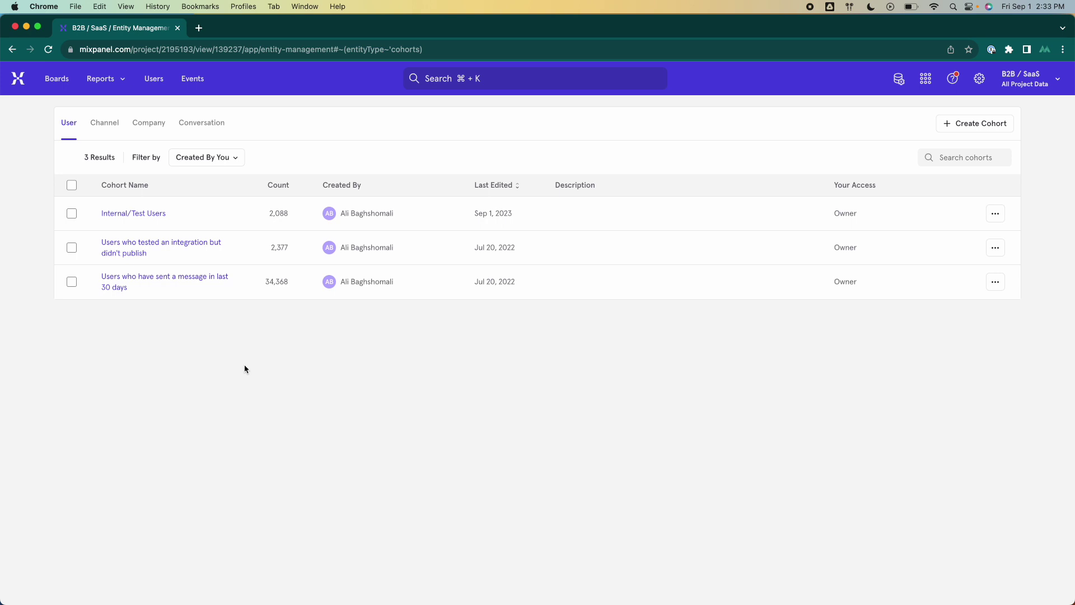
pyautogui.click(147, 216)
# Step: Try Distinct ID as the condition property, revert to Email contains .bb, and save the cohort
pyautogui.click(153, 340)
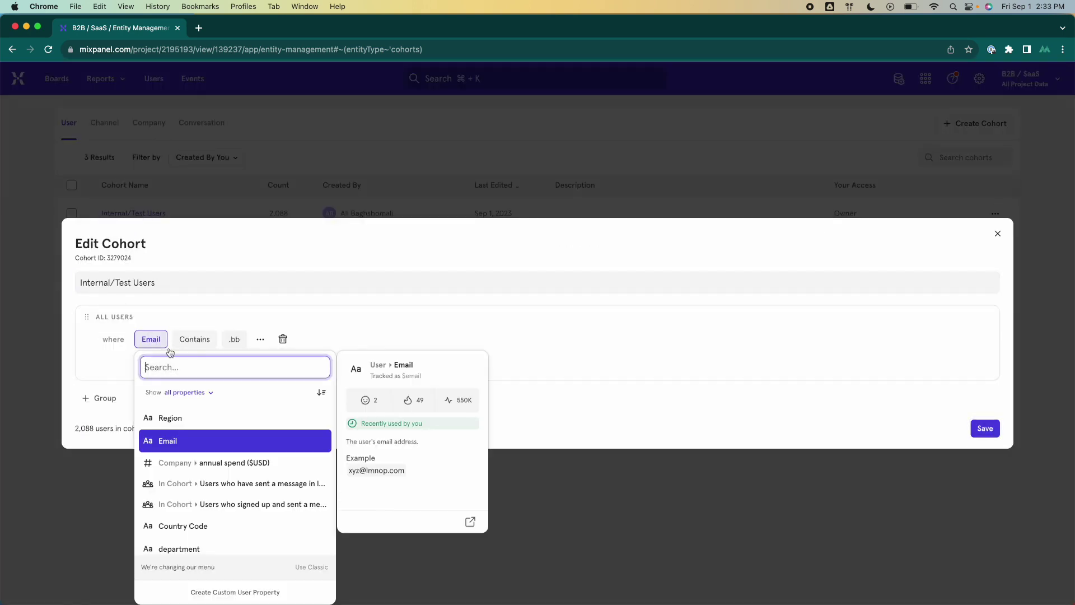
pyautogui.write('distin')
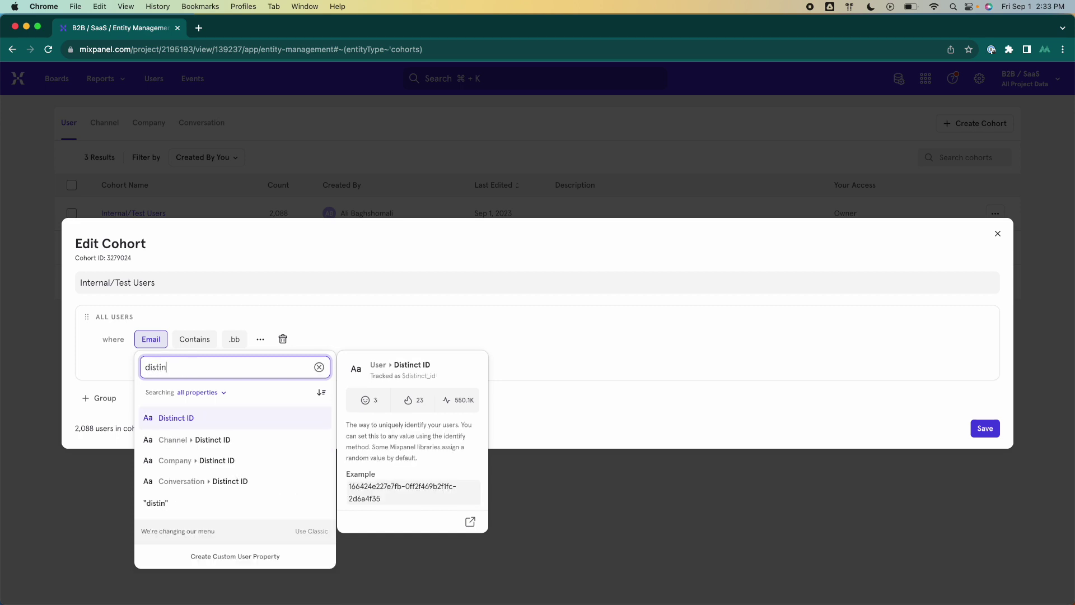
pyautogui.click(207, 423)
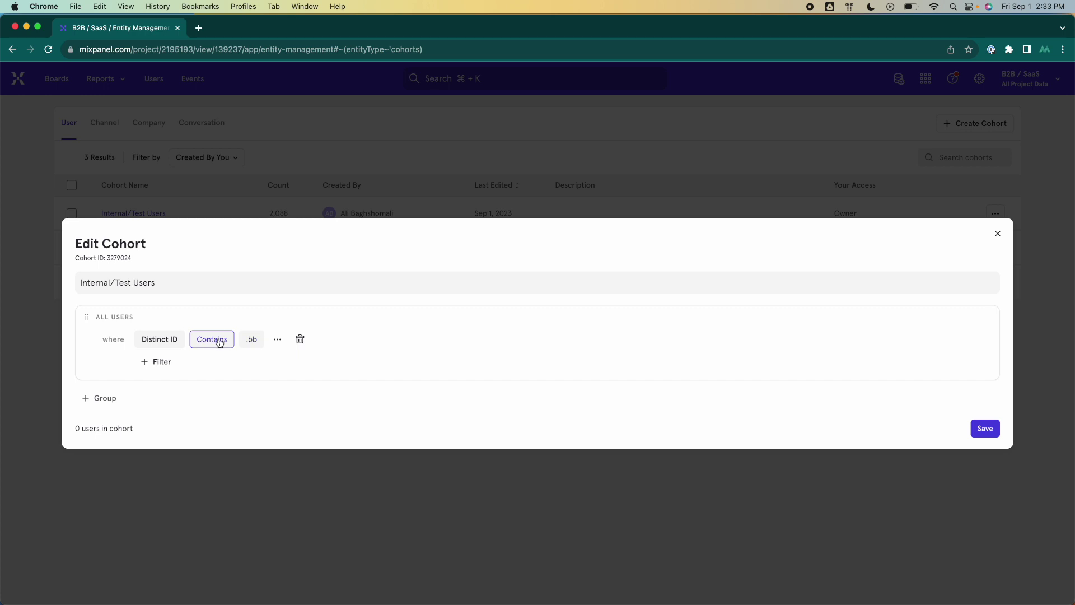
pyautogui.click(168, 339)
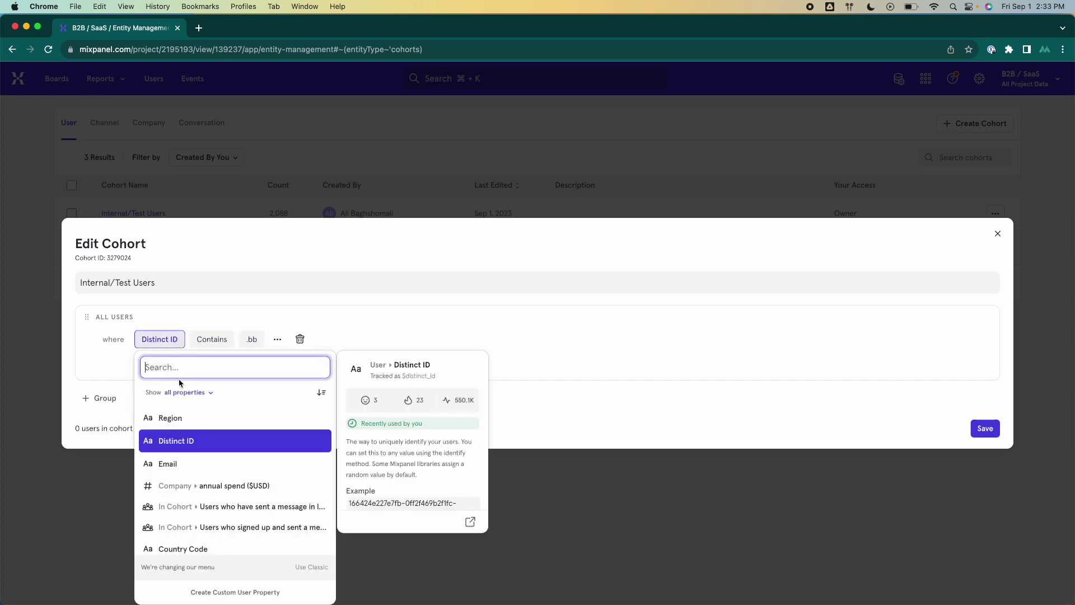
pyautogui.click(196, 463)
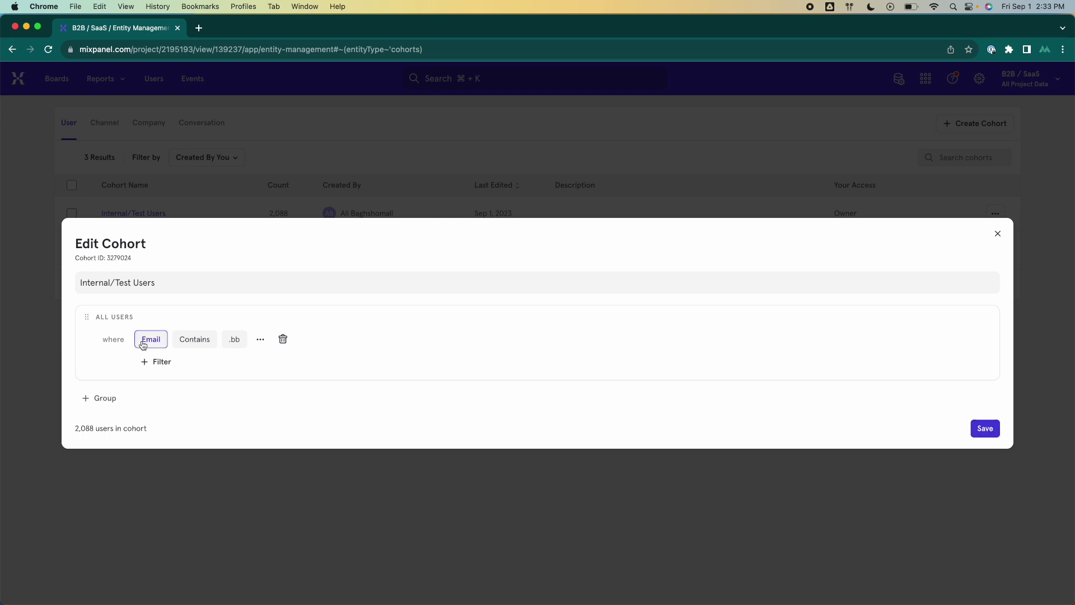
pyautogui.click(986, 429)
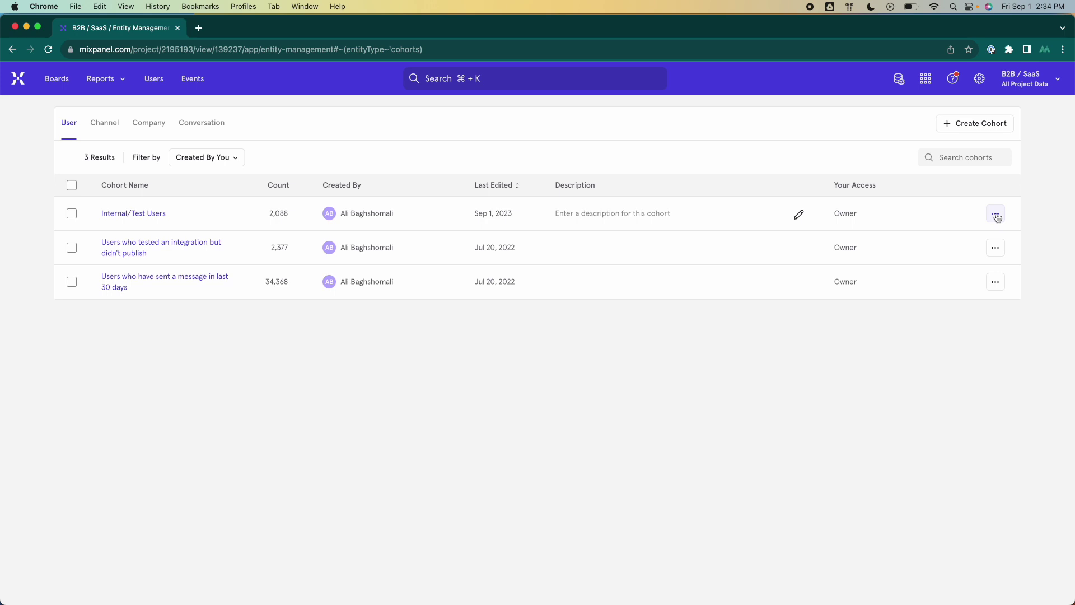
pyautogui.click(996, 218)
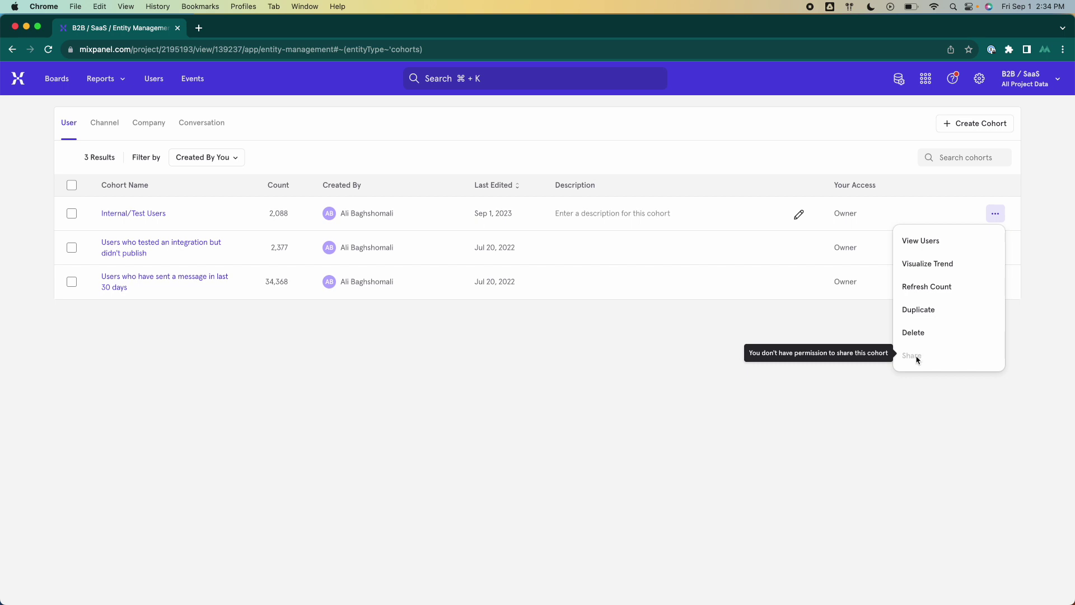
pyautogui.click(765, 395)
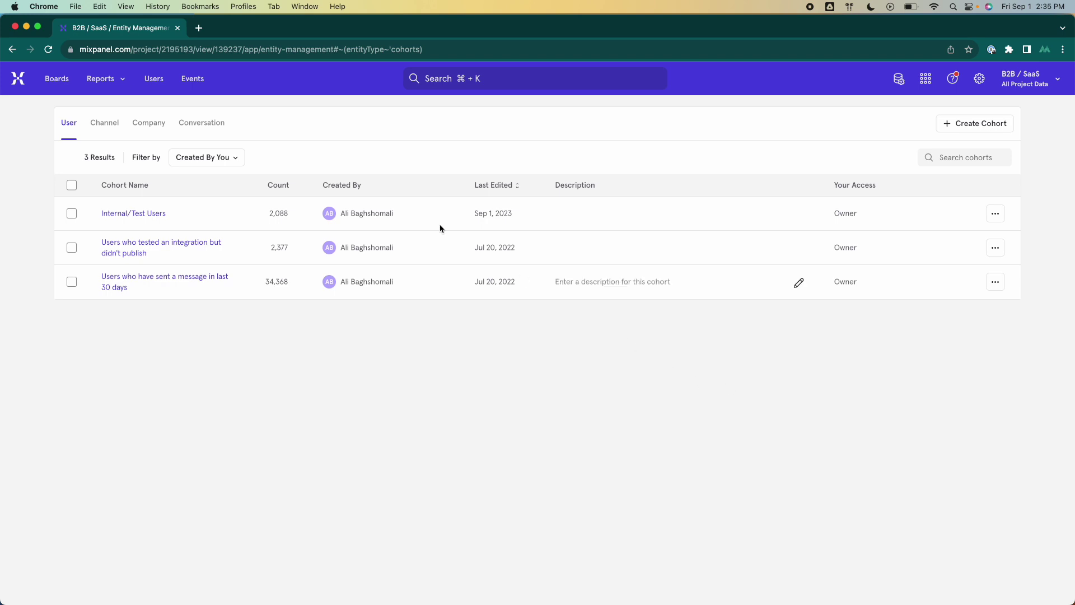
# Step: Create a new Insights report measuring unique users of the Send Message event
pyautogui.click(119, 84)
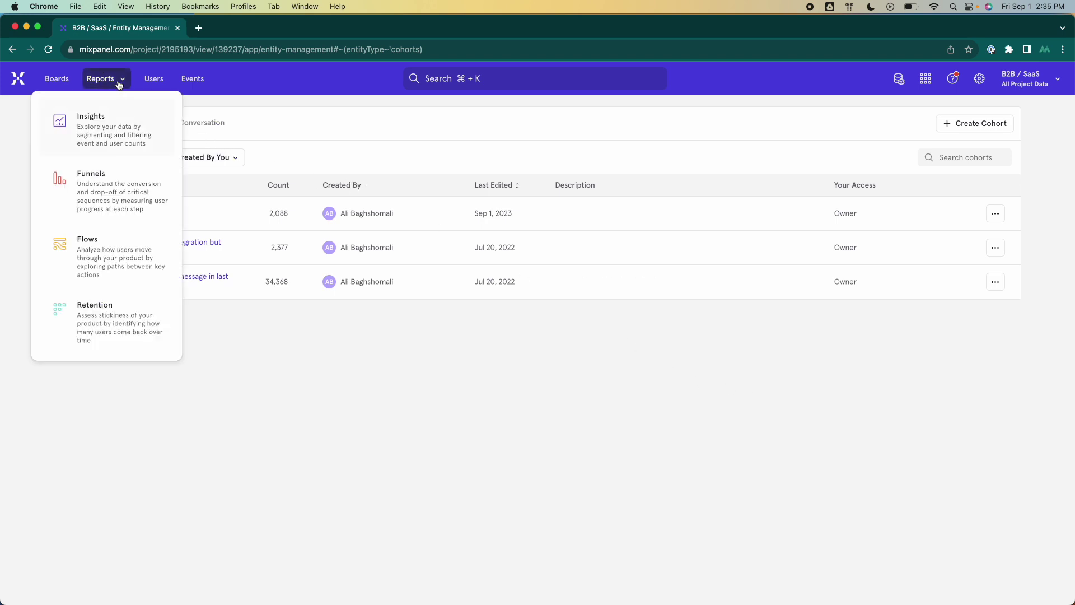
pyautogui.click(101, 126)
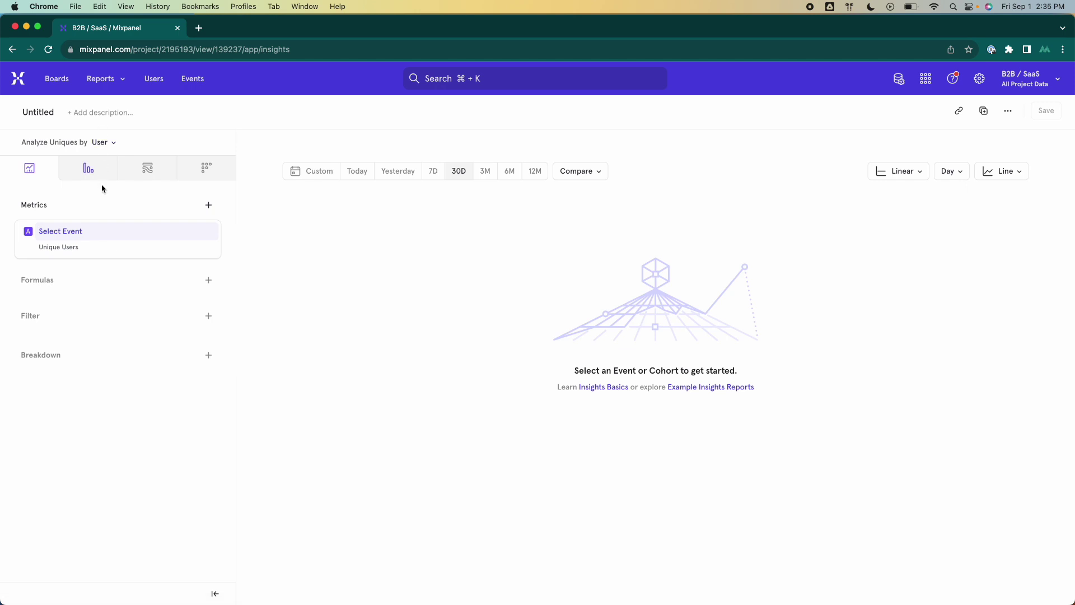
pyautogui.click(85, 232)
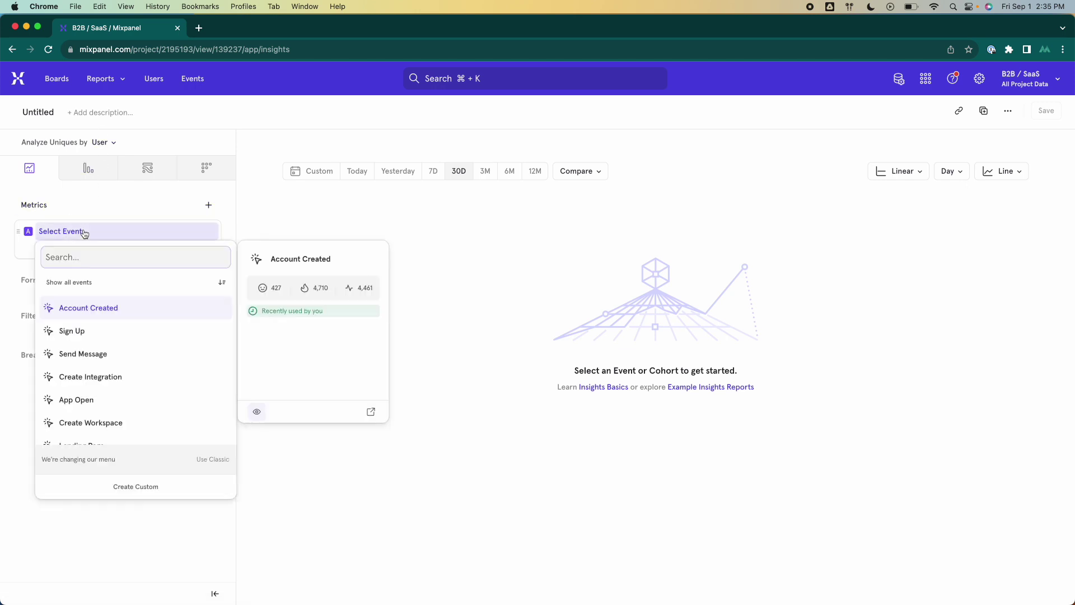
pyautogui.click(85, 355)
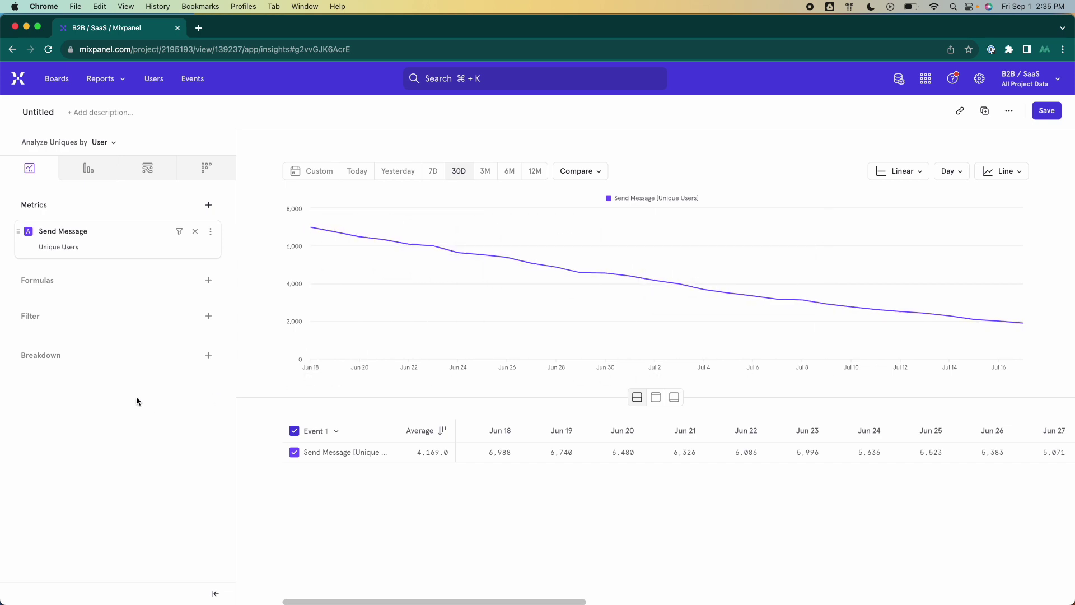
# Step: Add a 'Users not in Internal/Test Users' cohort filter, lowering the daily average to 4,154.5
pyautogui.click(170, 327)
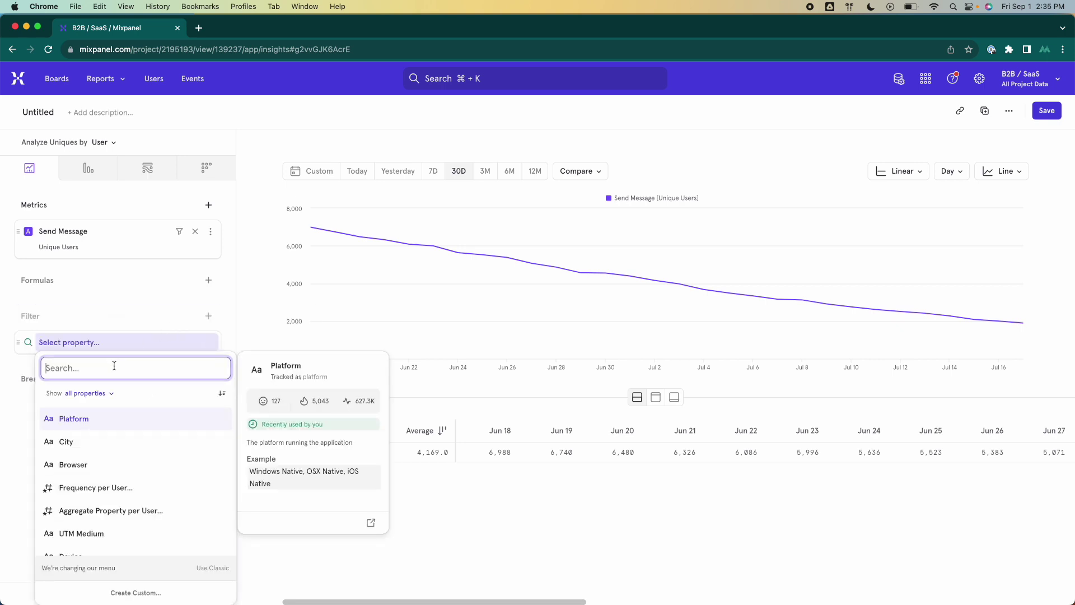
pyautogui.click(107, 394)
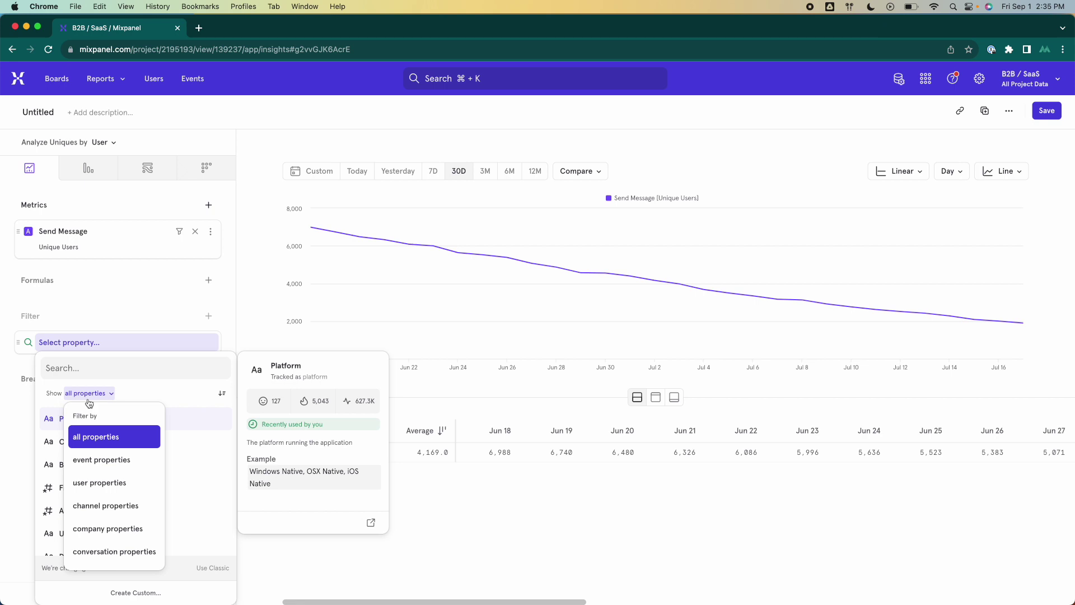
pyautogui.scroll(-1, 92, 470)
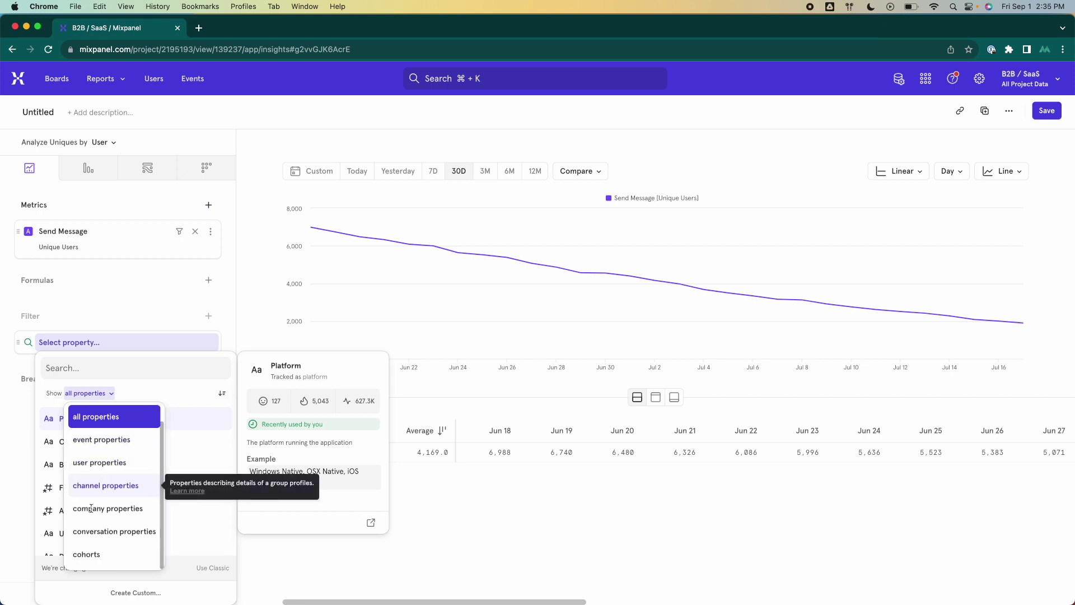
pyautogui.click(90, 554)
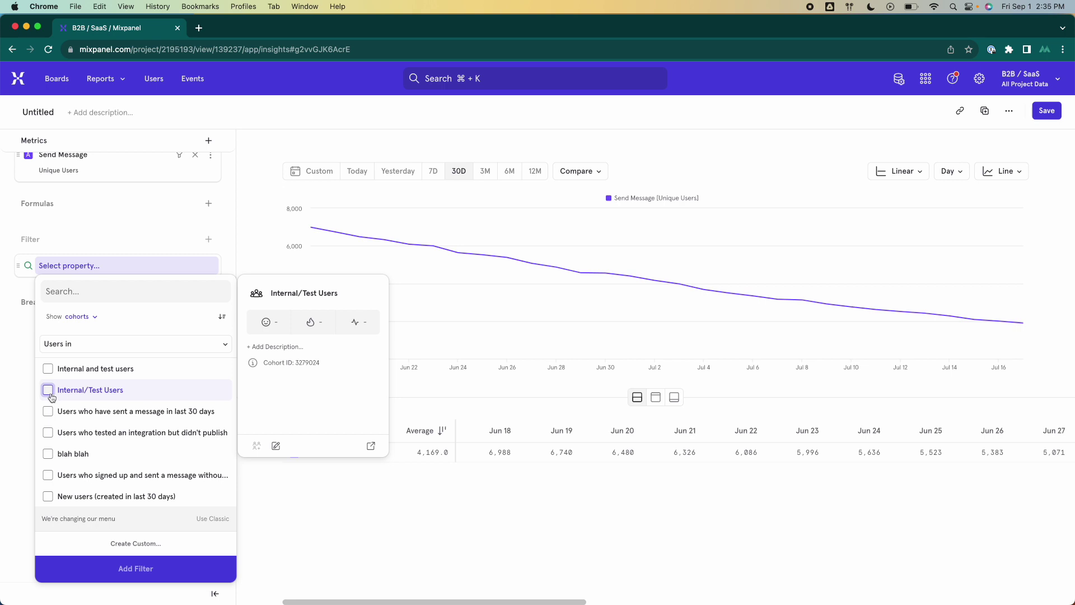
pyautogui.click(49, 390)
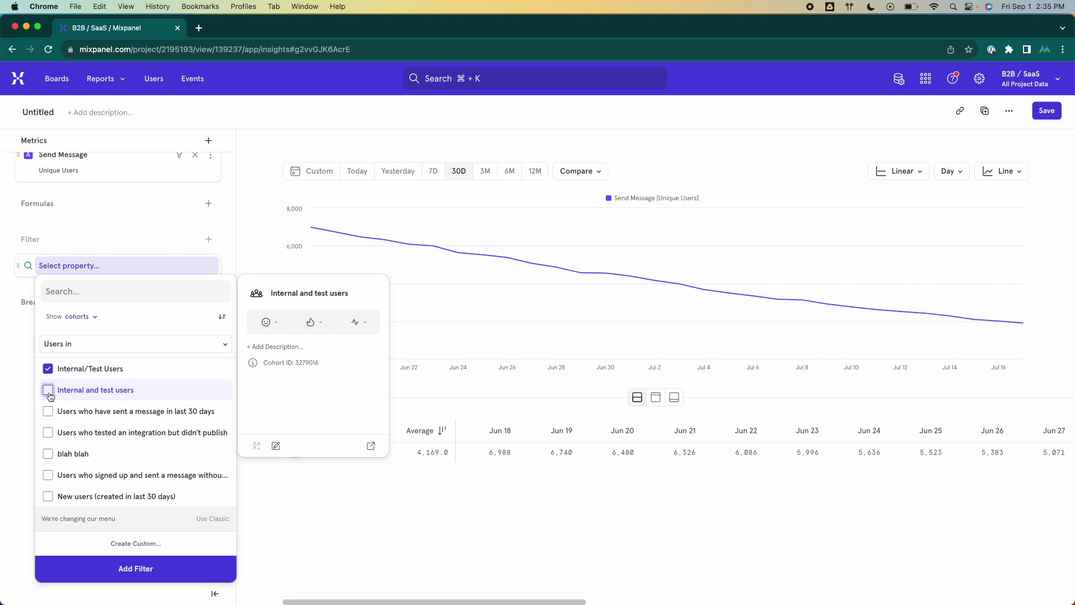
pyautogui.click(88, 347)
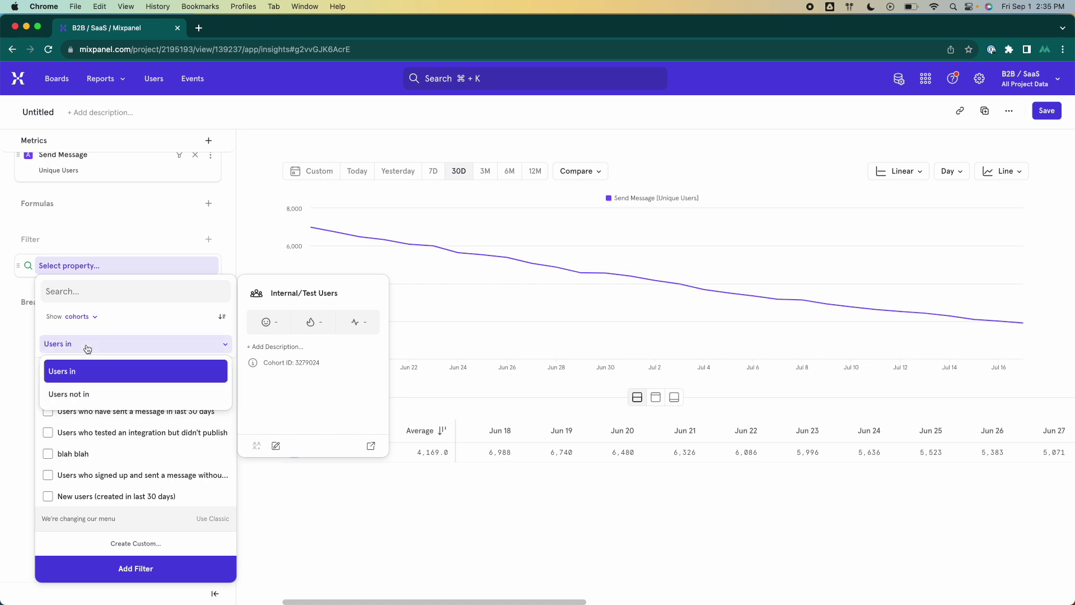
pyautogui.click(83, 395)
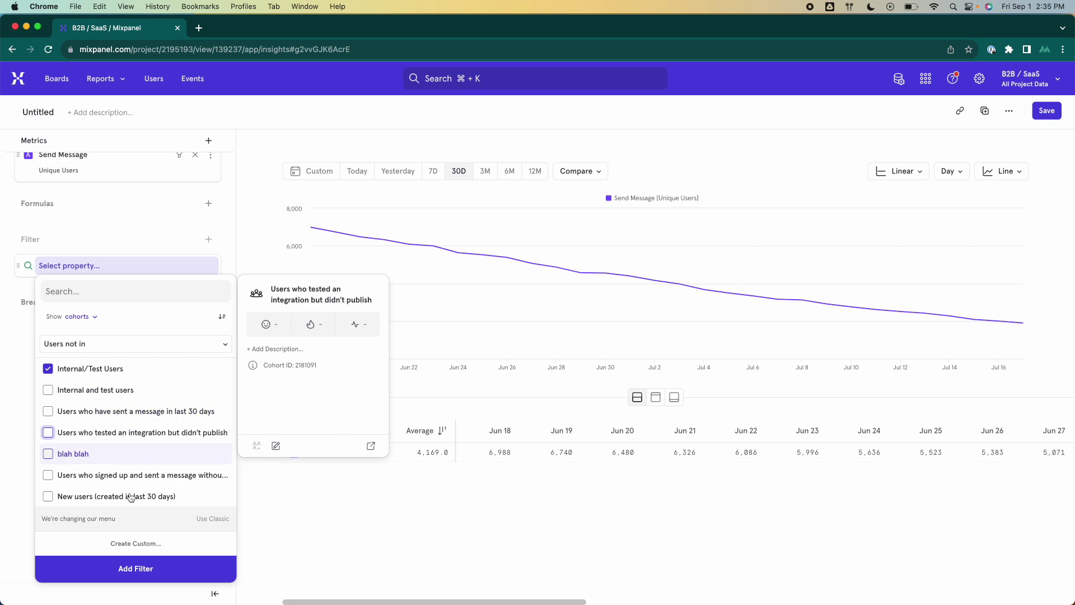
pyautogui.click(123, 579)
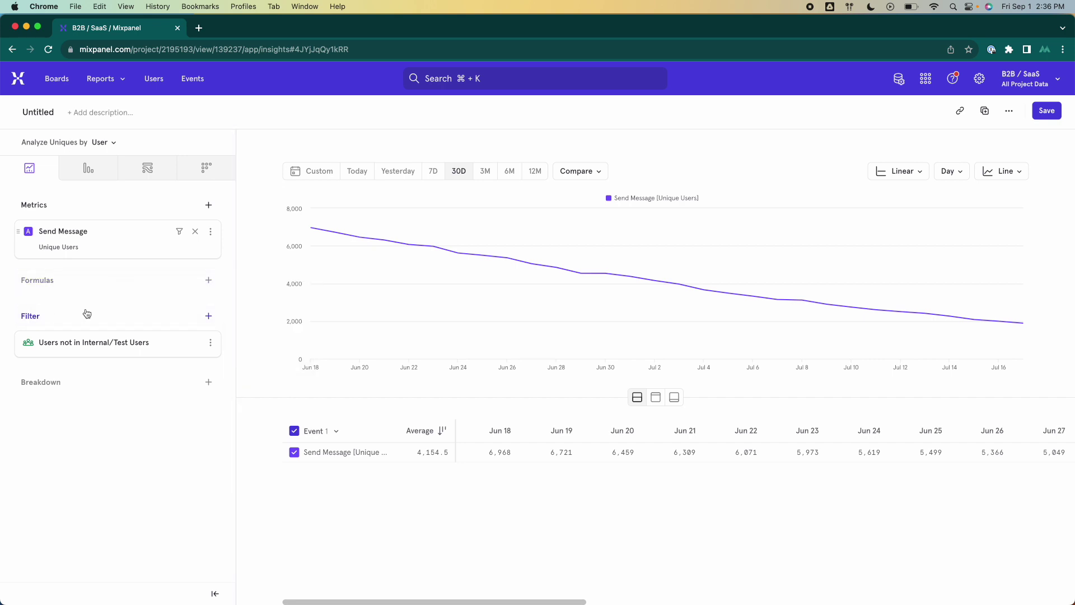
# Step: Open the Core Company KPIs board from the Boards overview
pyautogui.moveTo(76, 348)
pyautogui.click(59, 84)
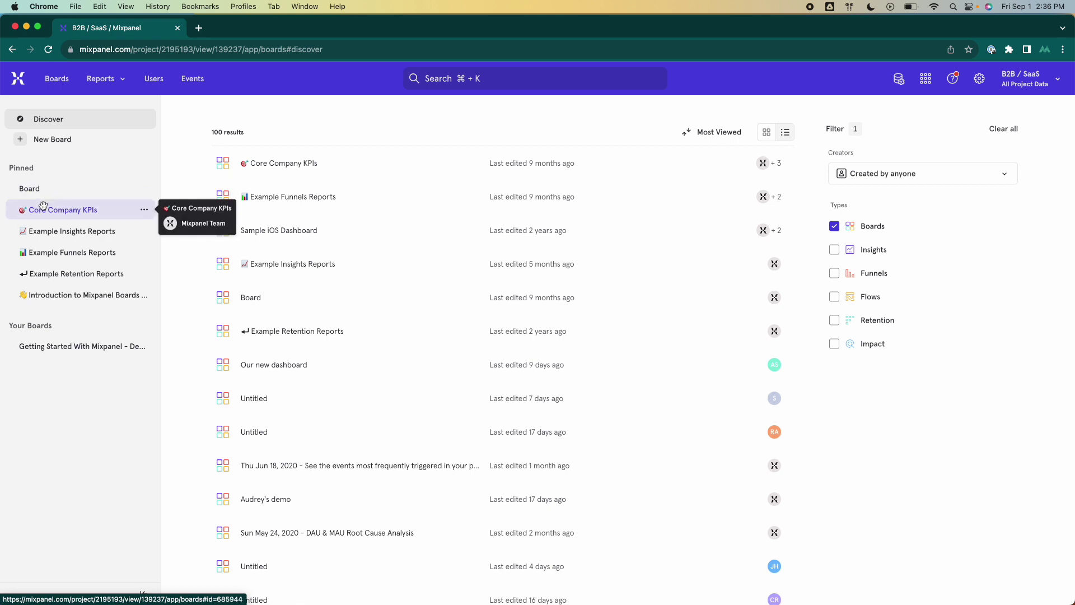
pyautogui.click(43, 207)
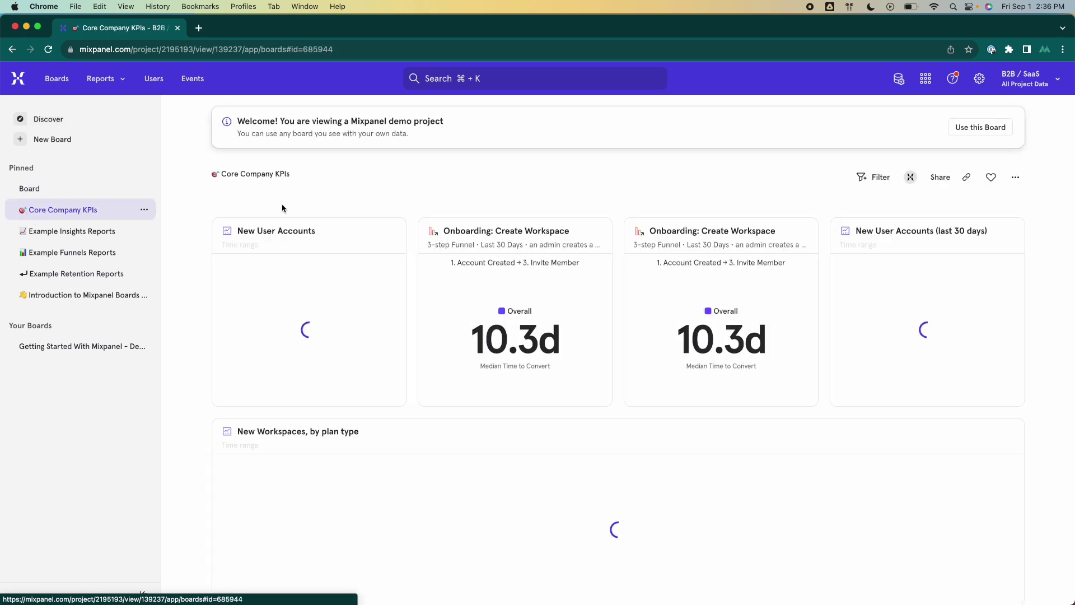
pyautogui.click(877, 178)
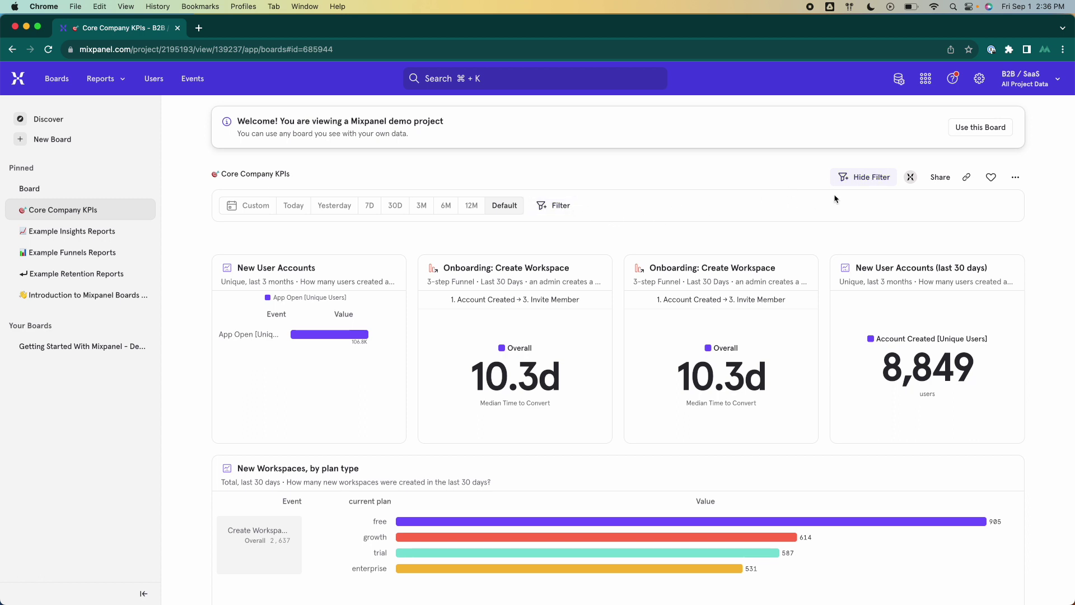
# Step: Apply a board-wide 'Users not in Internal/Test Users' filter, dropping New User Accounts to 8,813
pyautogui.click(562, 206)
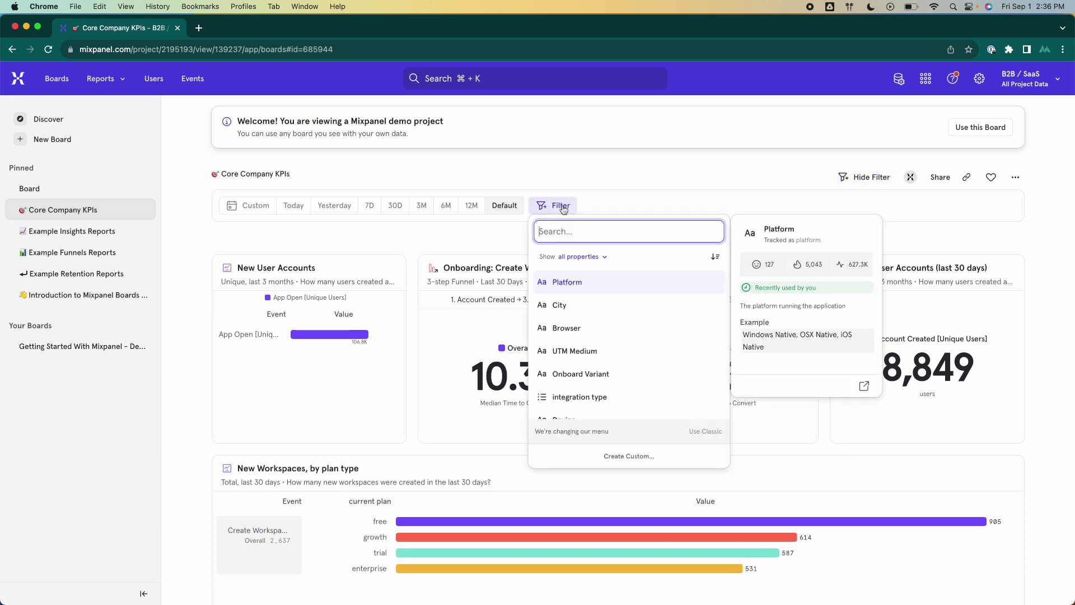
pyautogui.click(582, 256)
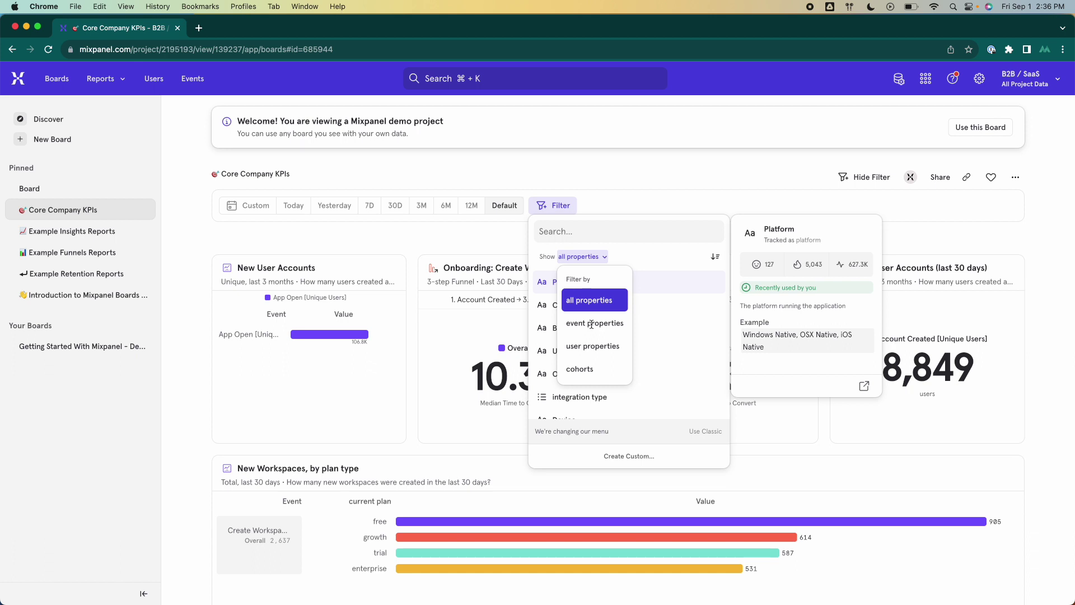
pyautogui.click(580, 370)
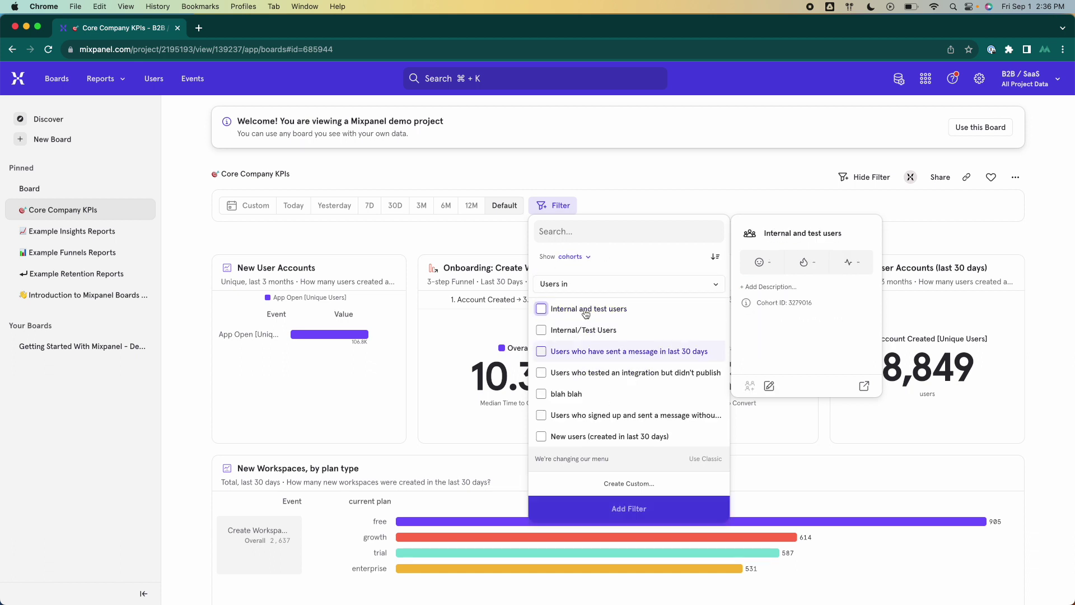
pyautogui.click(542, 329)
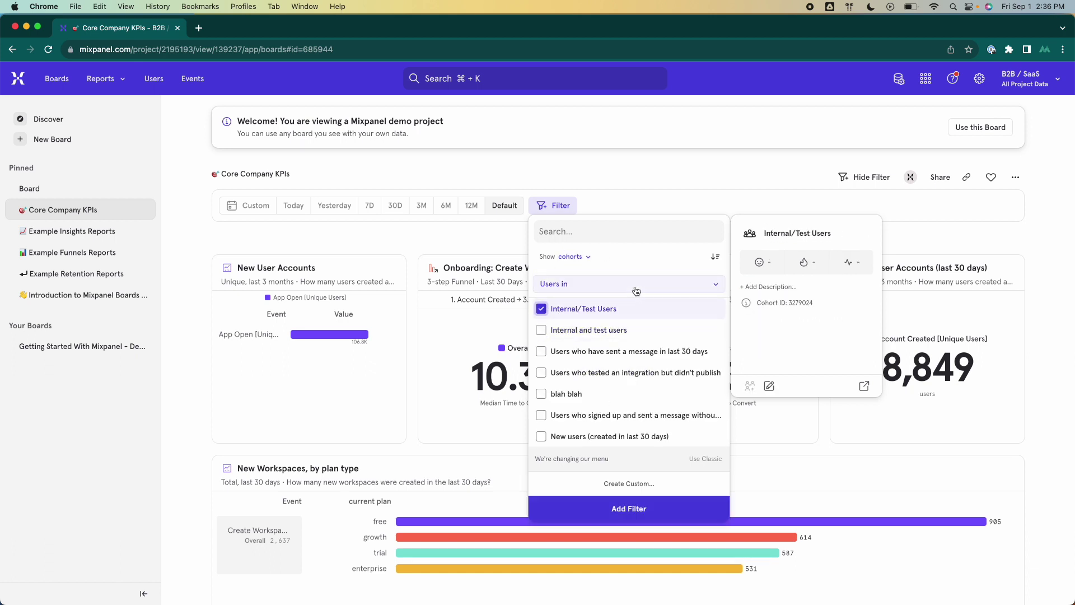
pyautogui.click(637, 285)
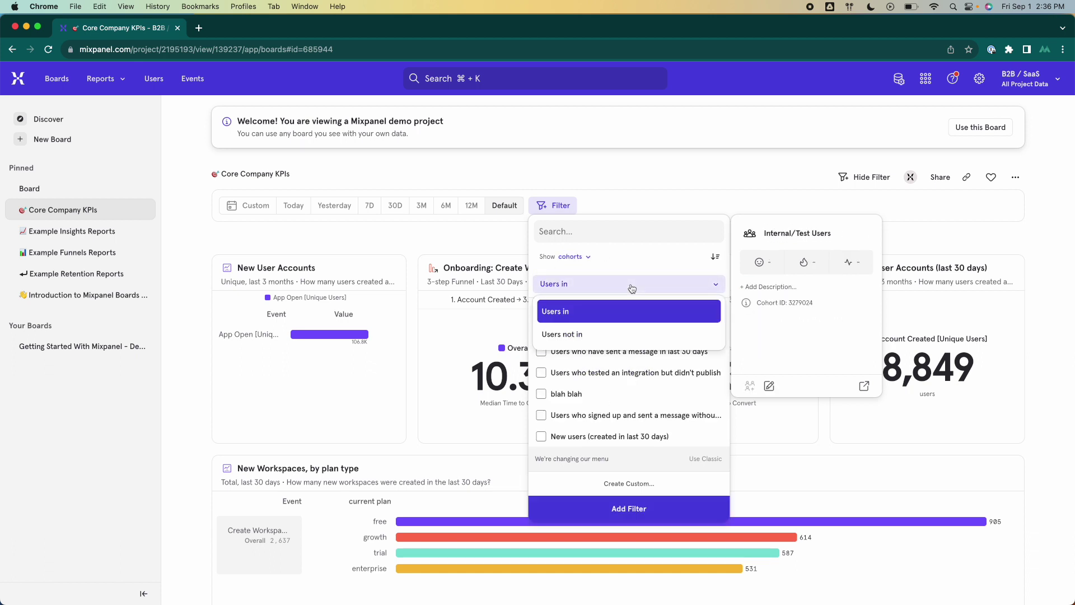
pyautogui.click(562, 335)
pyautogui.click(603, 509)
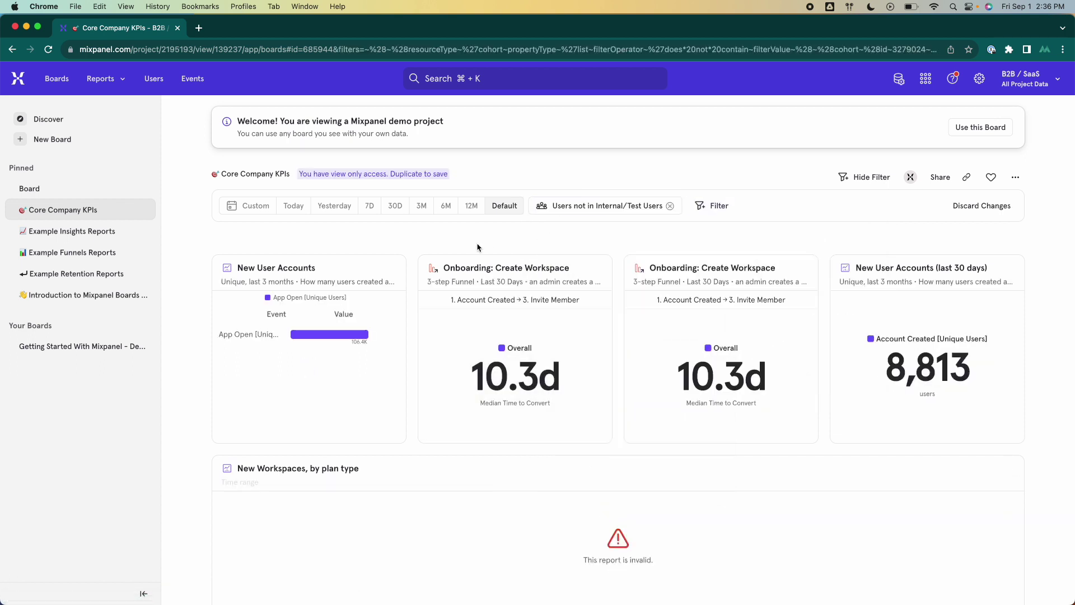
pyautogui.scroll(-10, 423, 372)
pyautogui.scroll(-8, 423, 373)
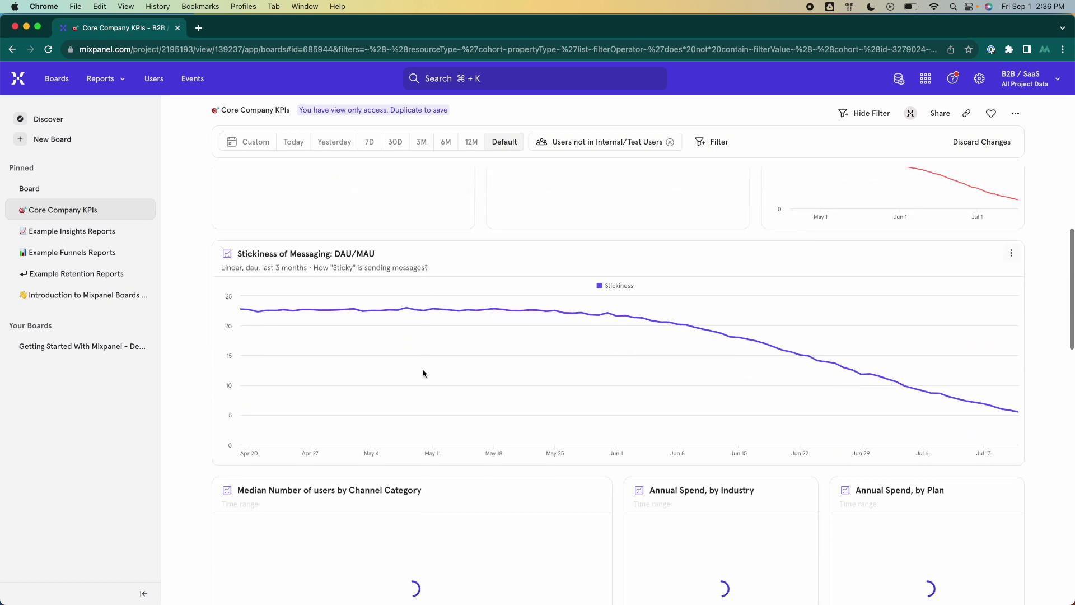
pyautogui.scroll(5, 422, 373)
pyautogui.scroll(15, 423, 374)
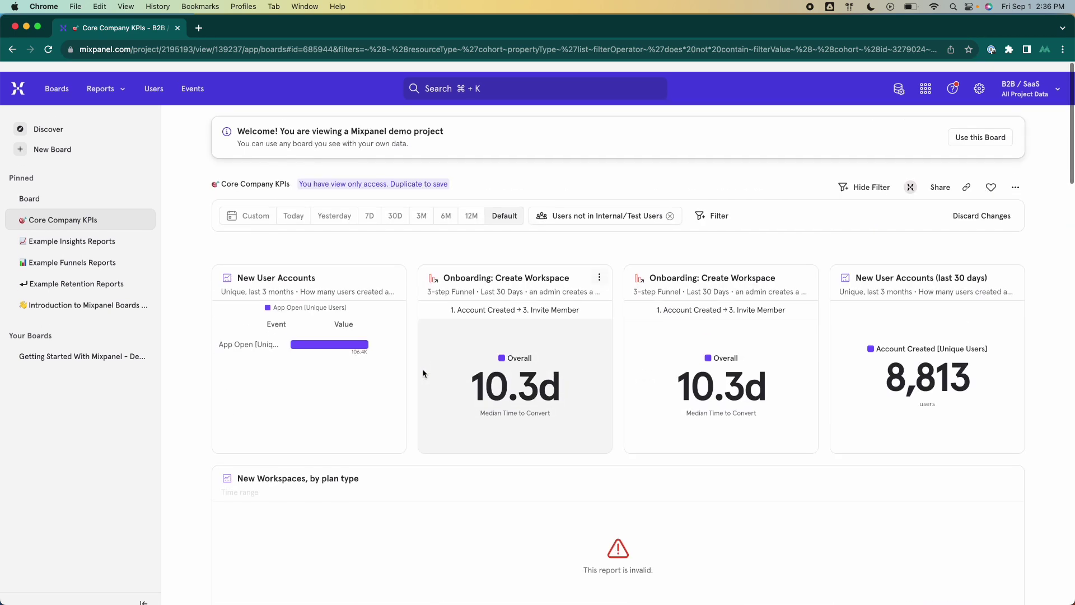
pyautogui.click(510, 268)
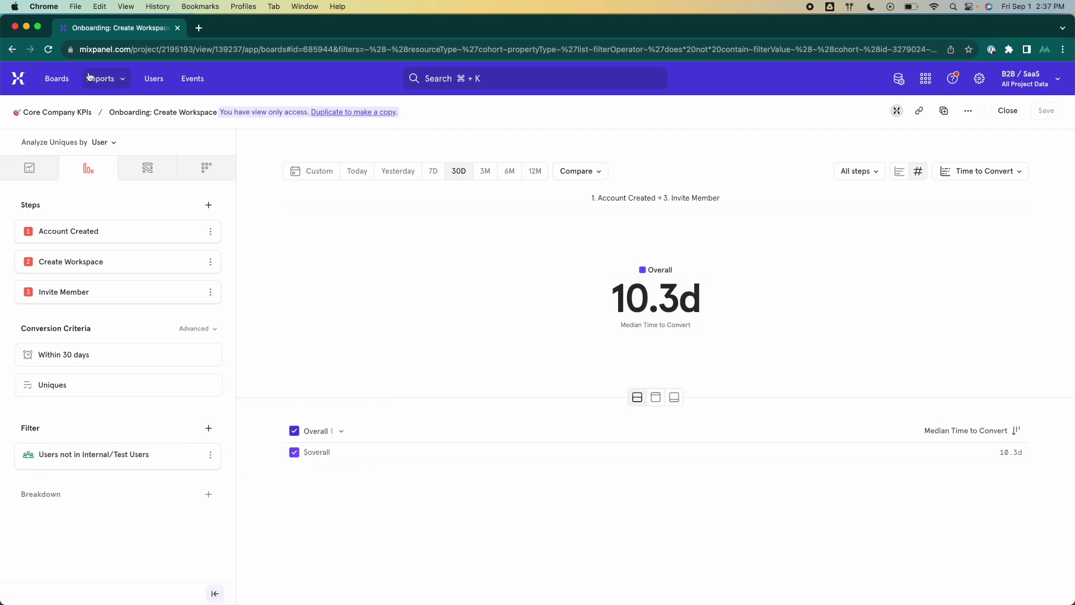
pyautogui.click(12, 49)
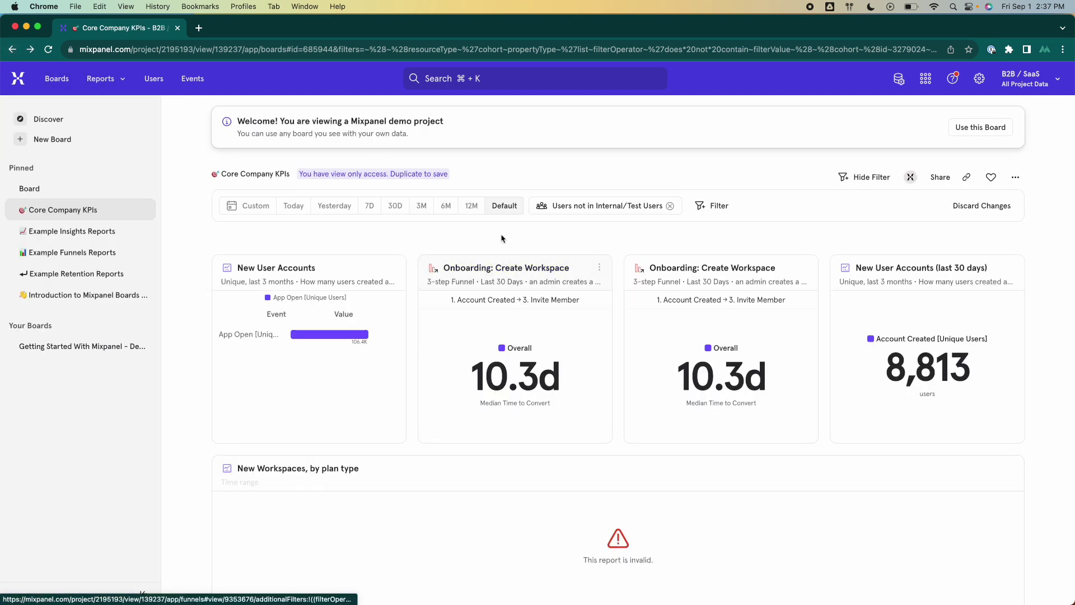